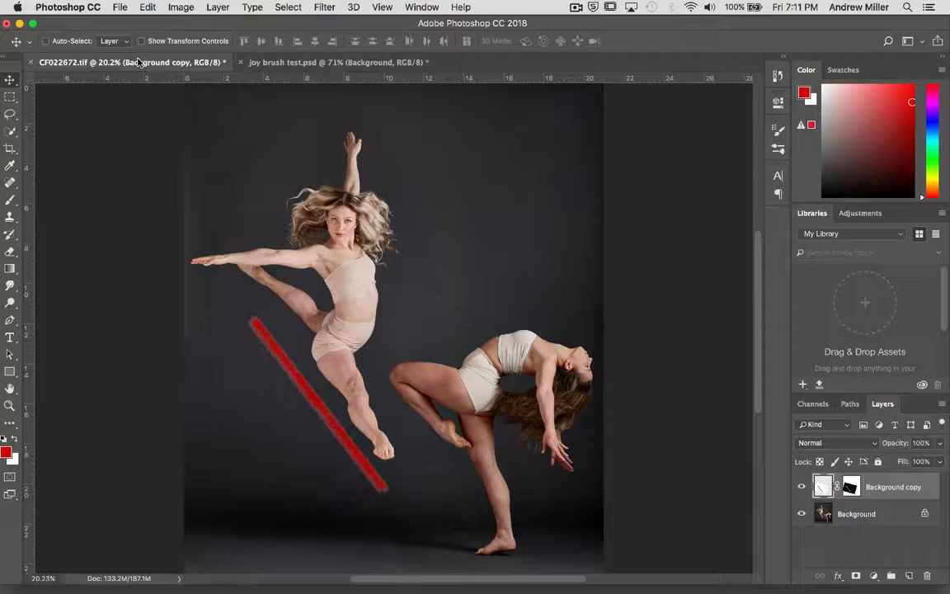
Switch to joy brush test.psd, then show and select the grayscale gradient on Layer 1
click(309, 63)
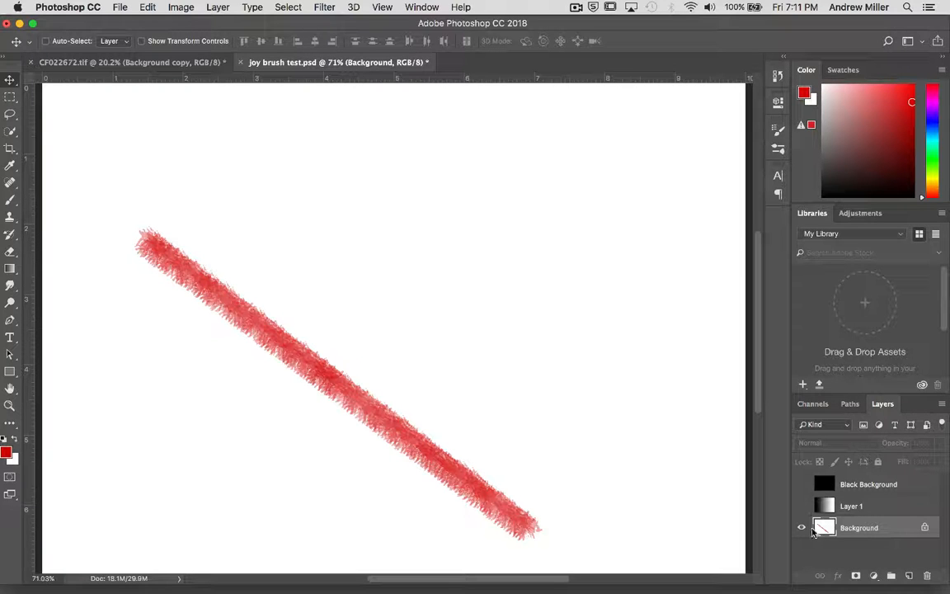
click(801, 505)
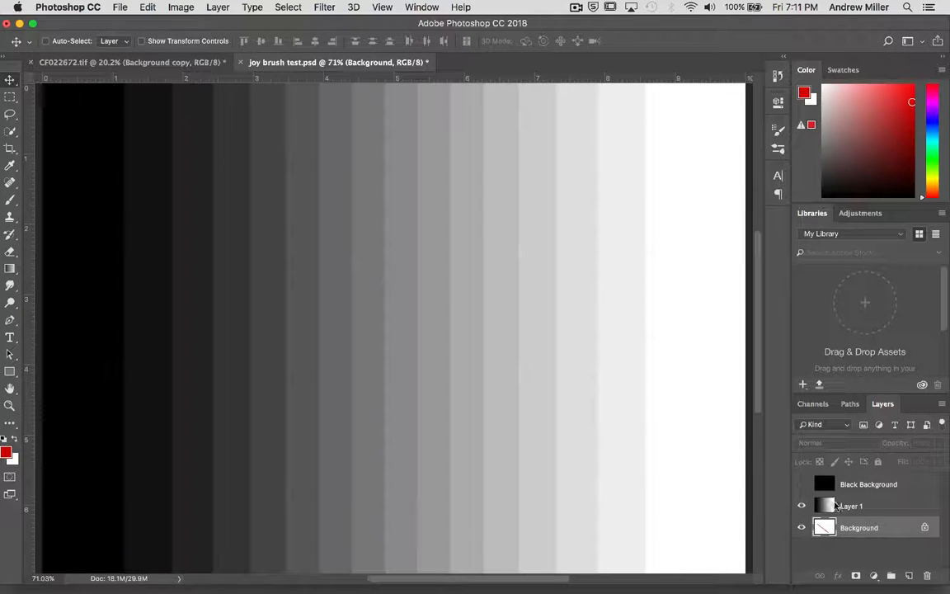
click(845, 507)
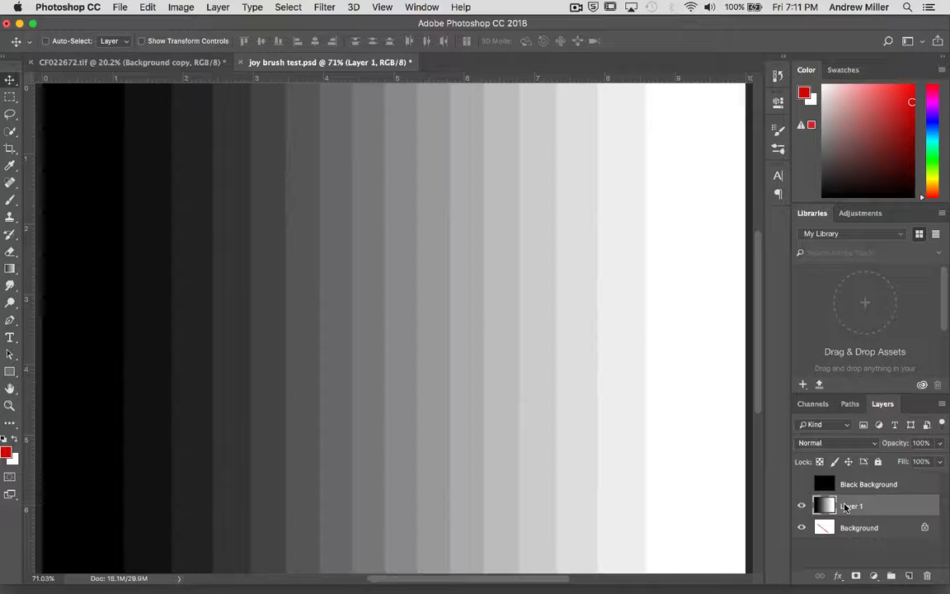
Load the RGB channel's luminosity as a selection, repeatedly intersect it with itself to narrow it to the brightest tones, and deselect
click(821, 408)
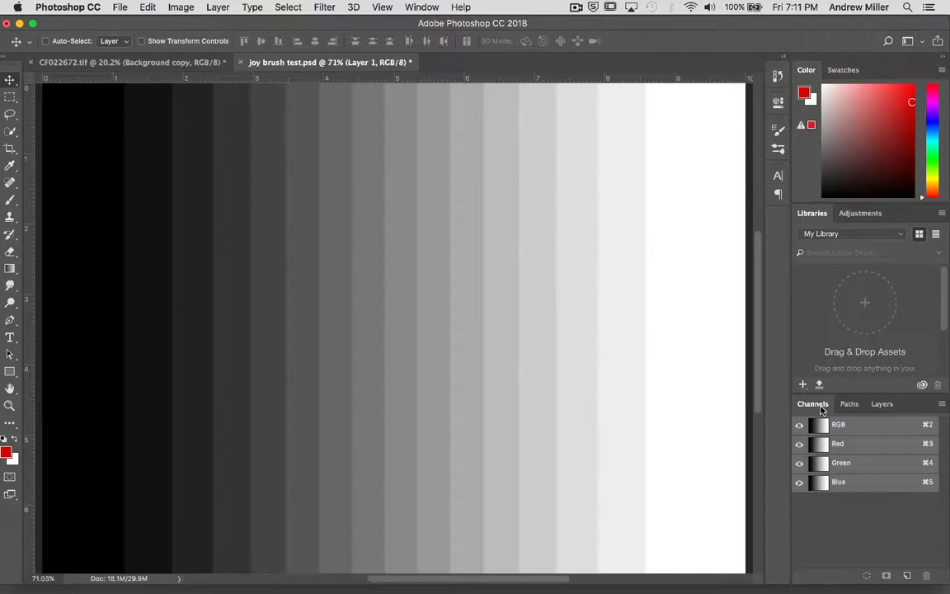
super+click(863, 430)
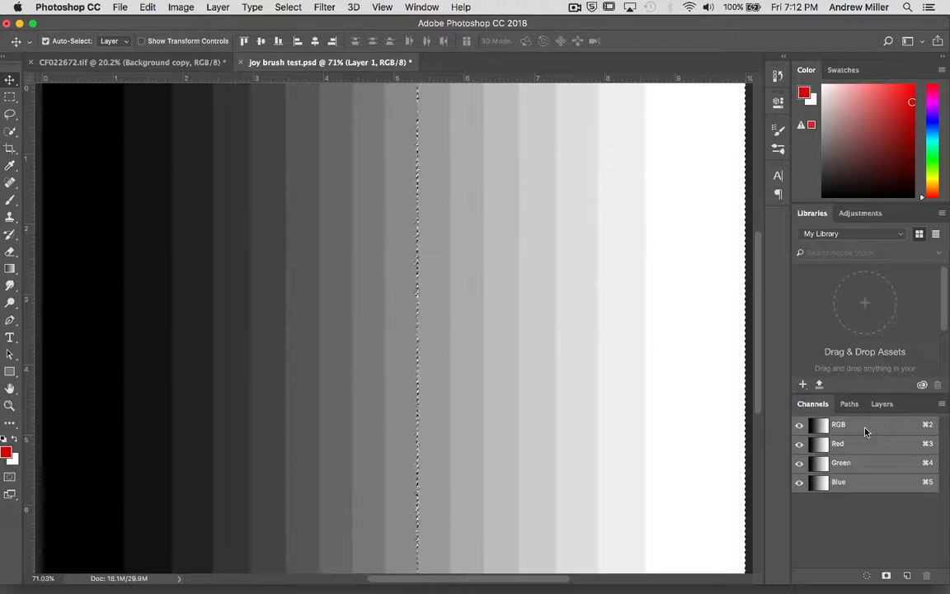
alt+shift+super+click(864, 430)
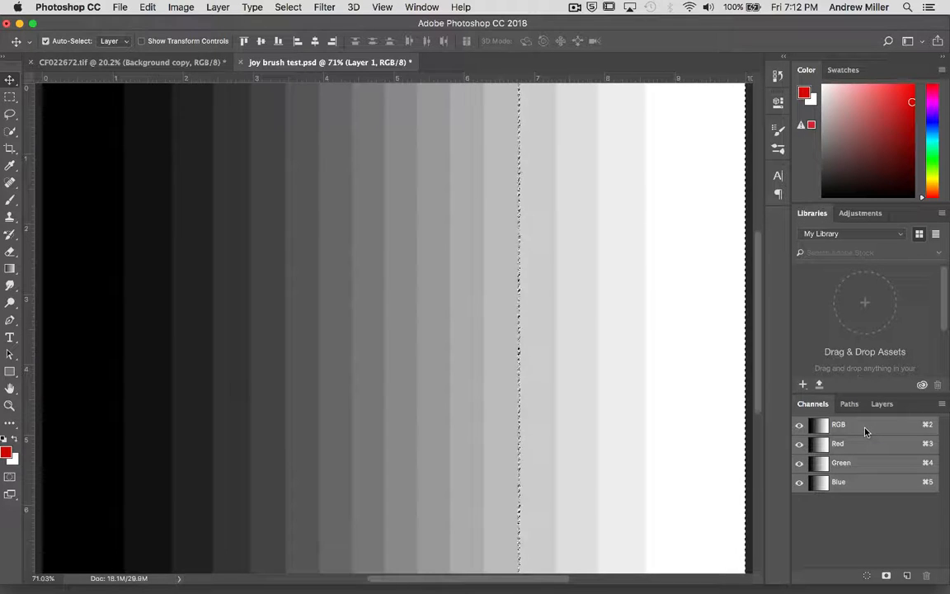
key(alt+shift+super+2)
key(alt+shift+super+2)
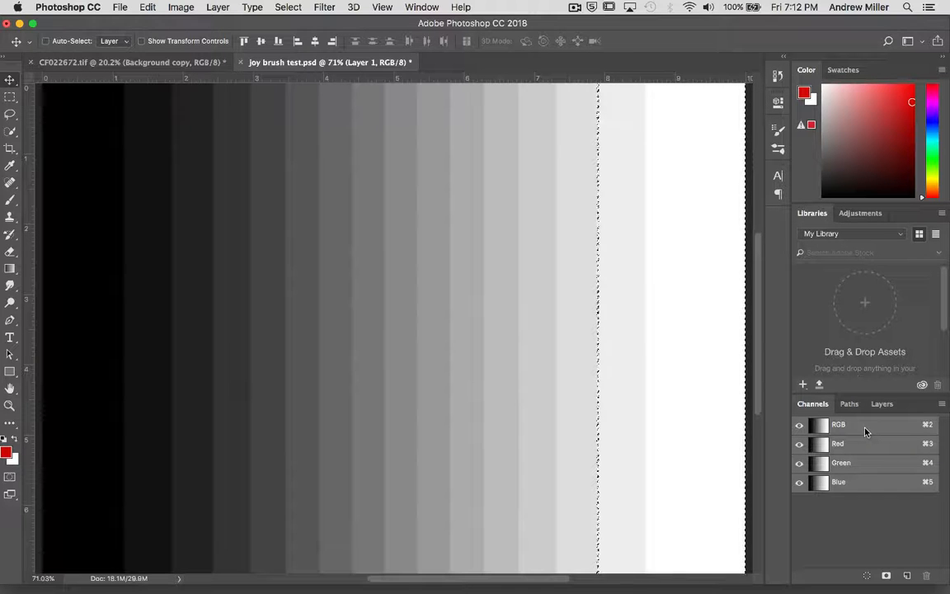
key(super+d)
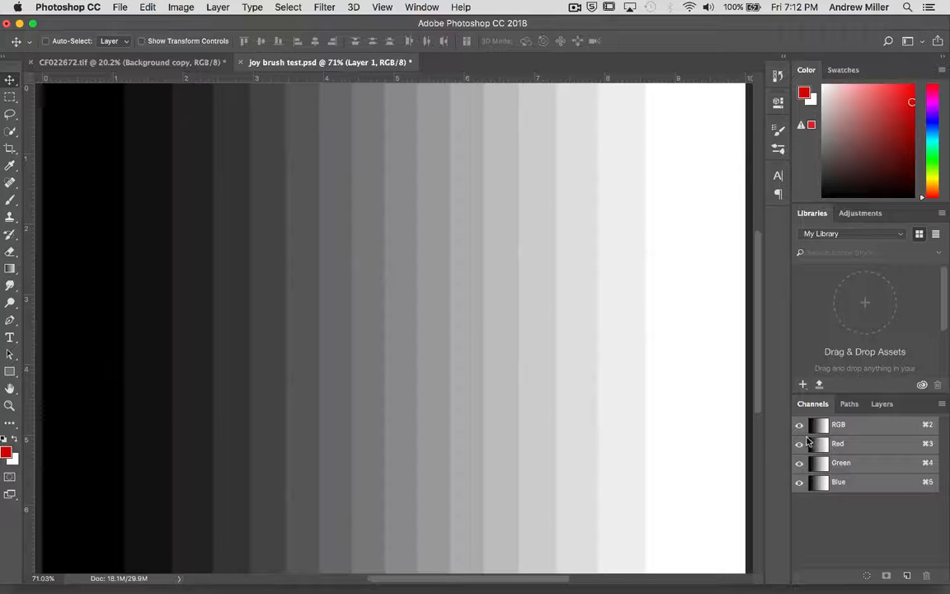
Hide Layer 1, duplicate the Background layer and move the copy to the top of the layer stack
click(879, 404)
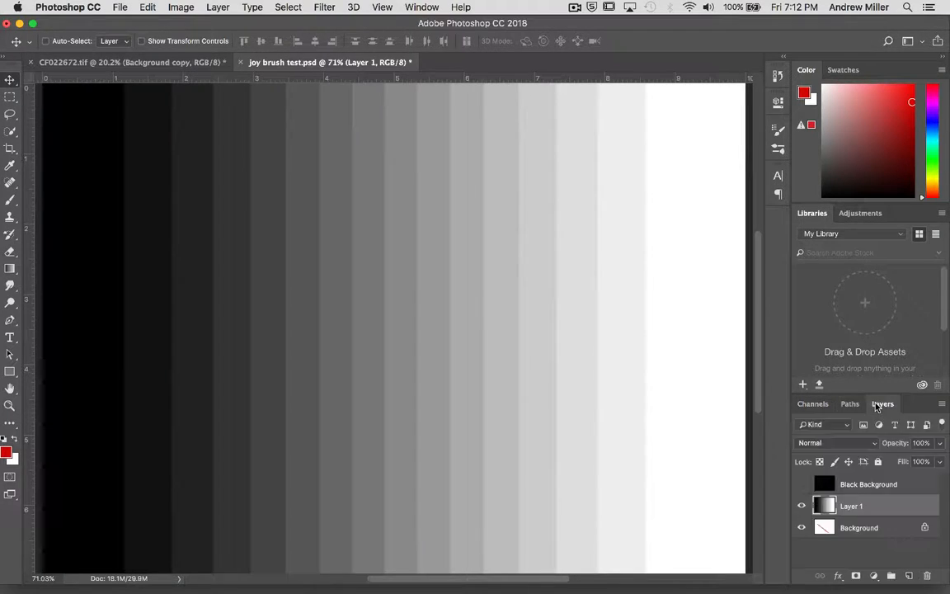
click(802, 505)
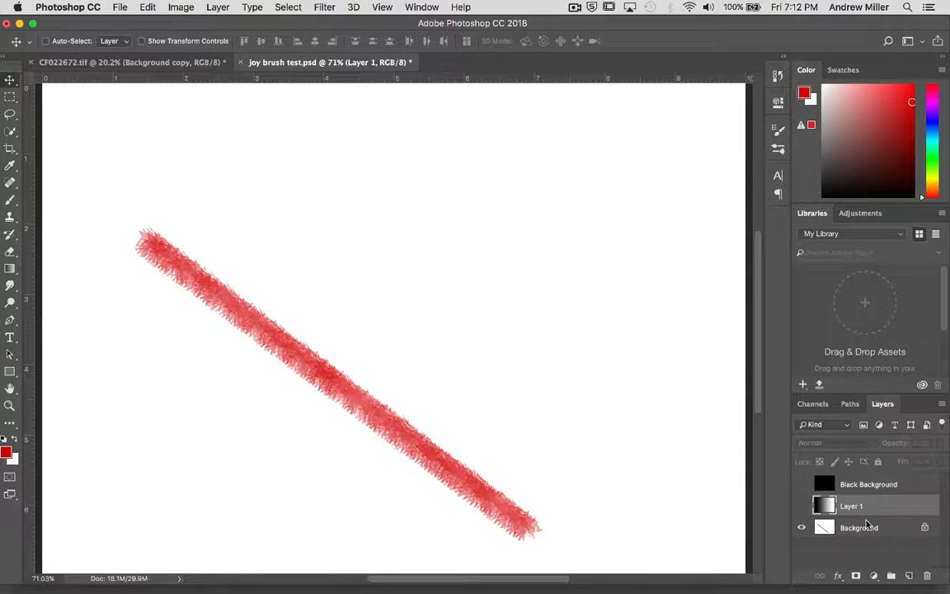
drag(857, 528, 909, 575)
drag(887, 529, 883, 476)
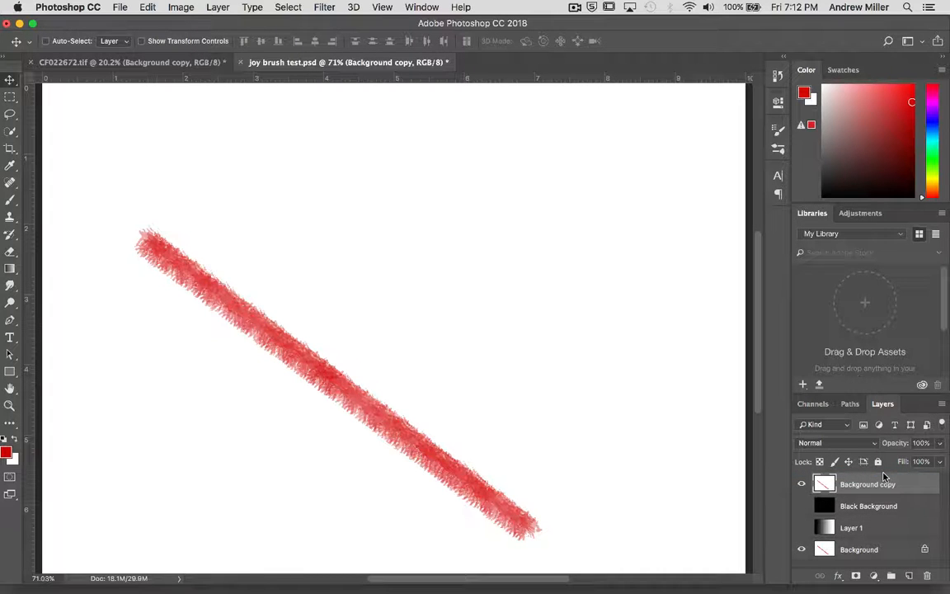
Show the Black Background layer beneath the visible Background copy layer
click(804, 505)
click(804, 484)
click(804, 485)
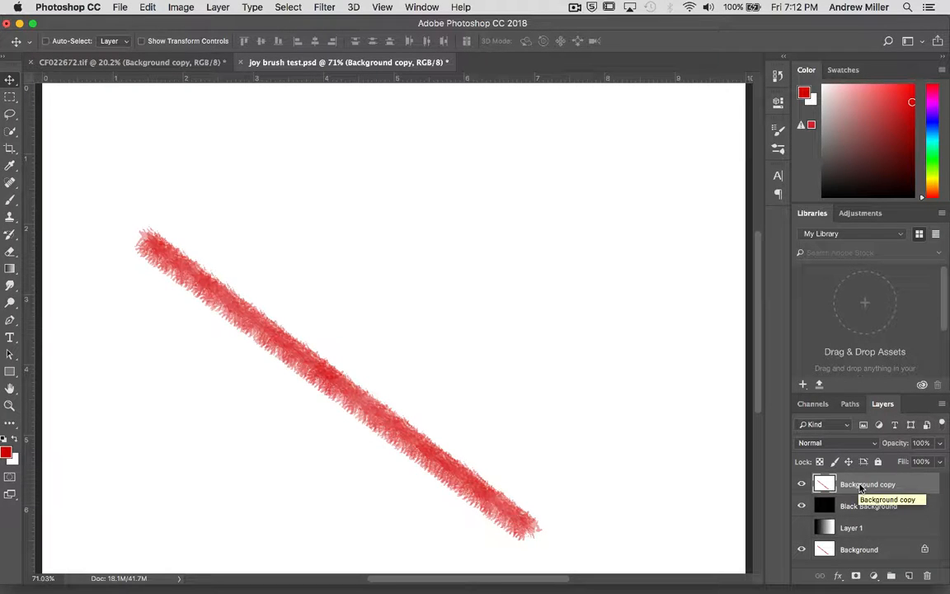
Load the RGB channel's luminosity as a selection and invert it to select the red brush stroke
click(812, 403)
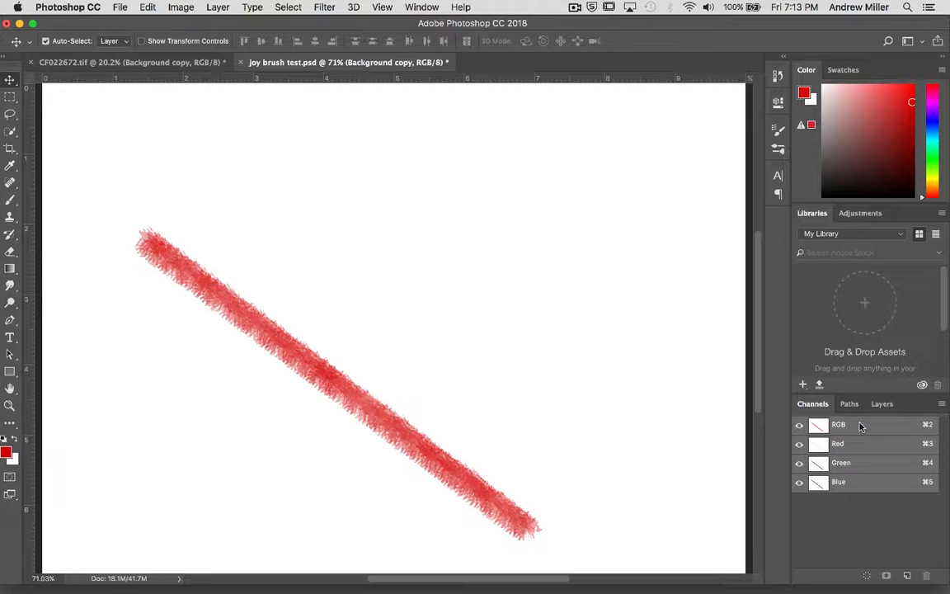
super+click(859, 425)
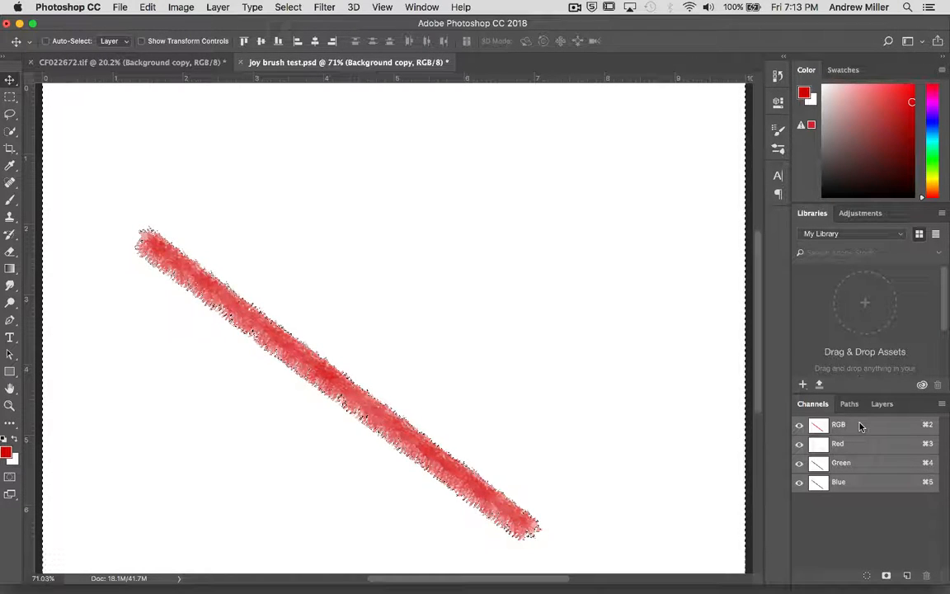
key(super+minus)
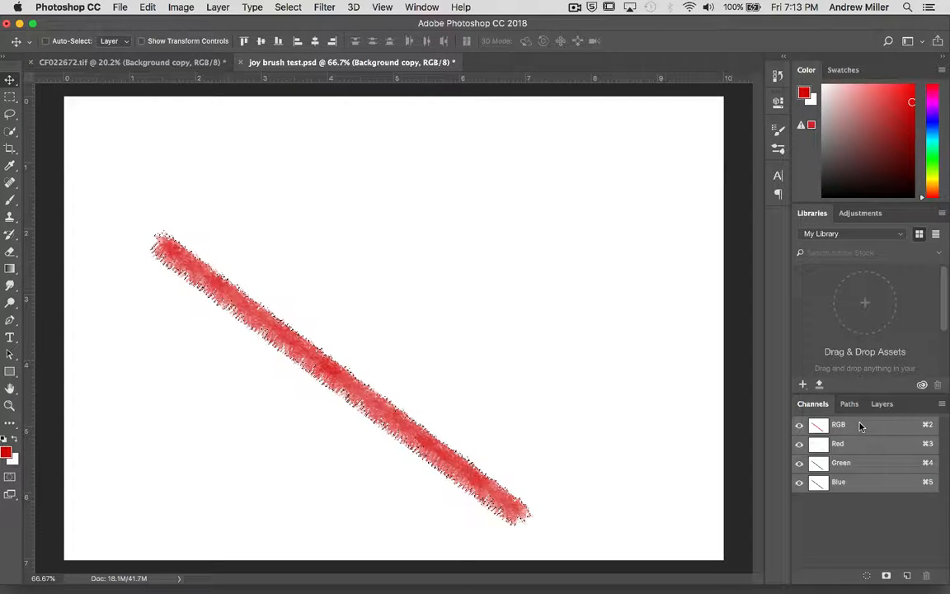
click(287, 7)
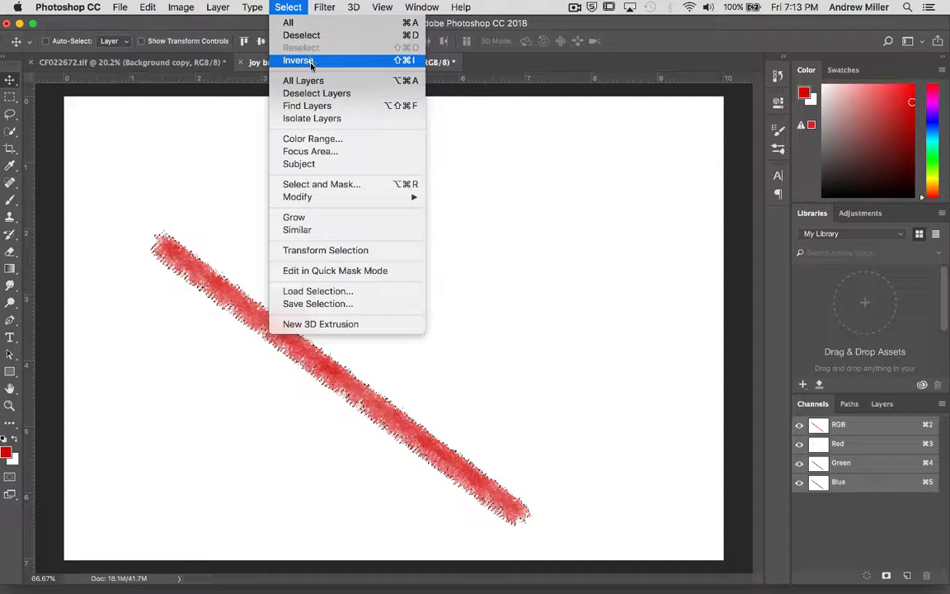
click(293, 6)
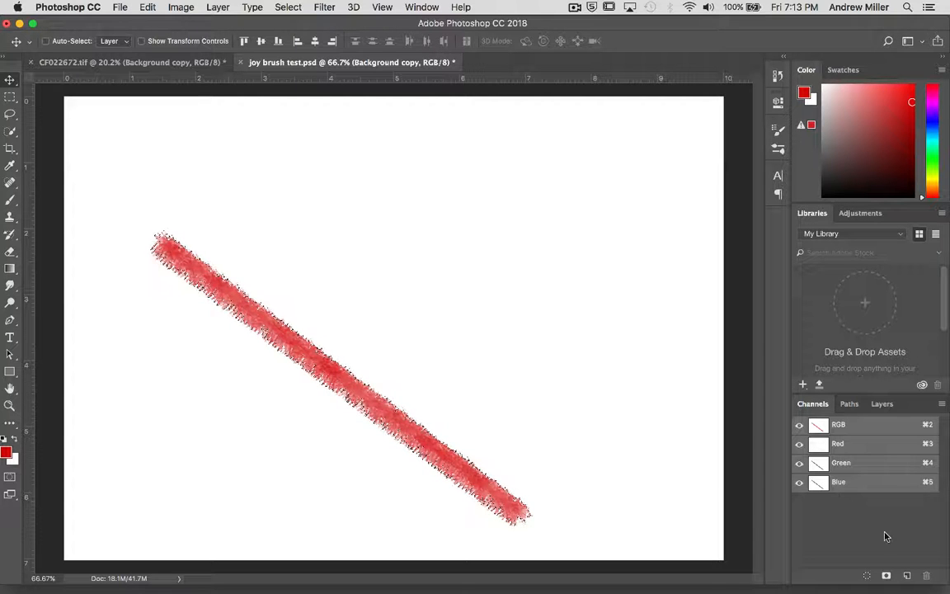
Add a layer mask to the Background copy layer from the inverted luminosity selection
click(875, 405)
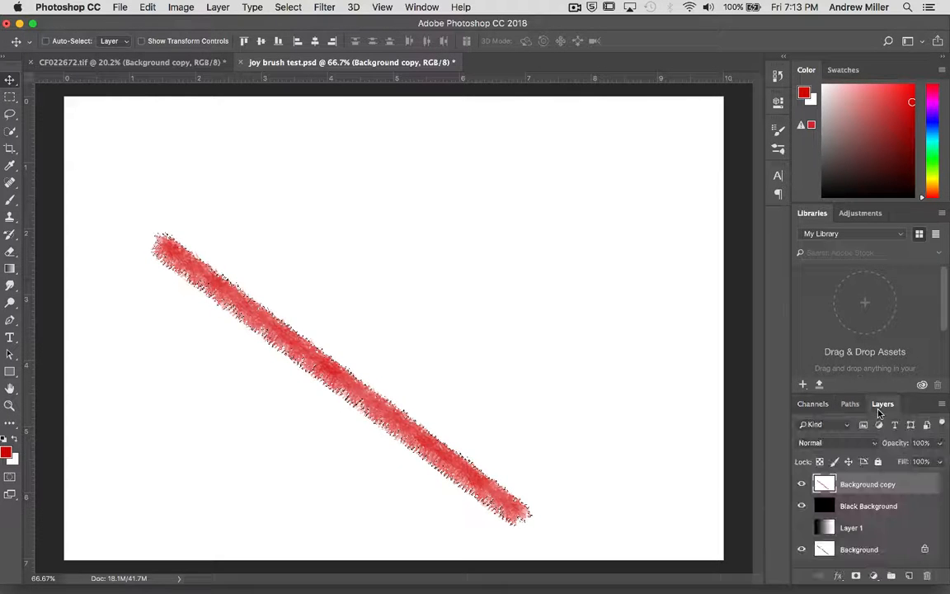
click(855, 577)
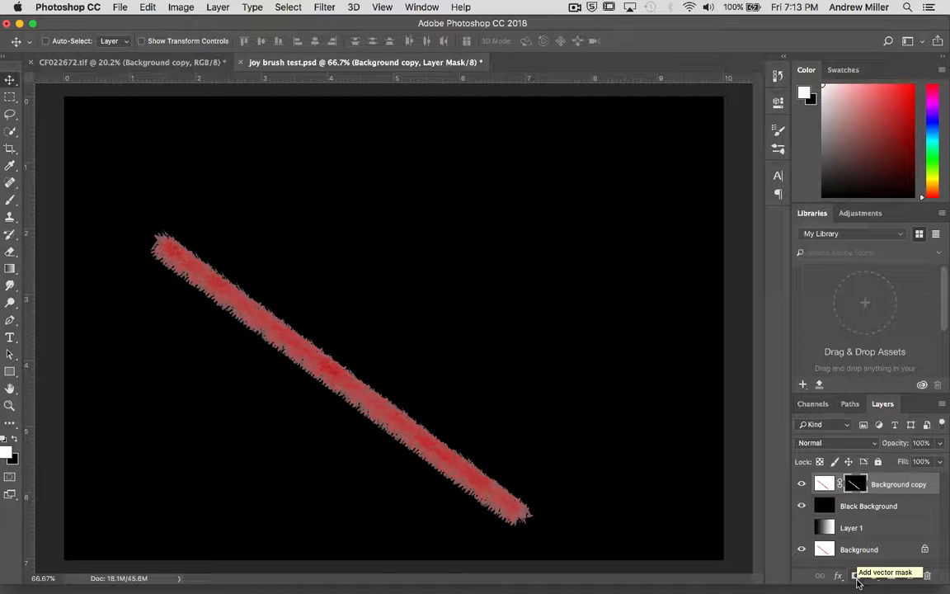
key(super+equal)
key(super+equal)
key(super+equal)
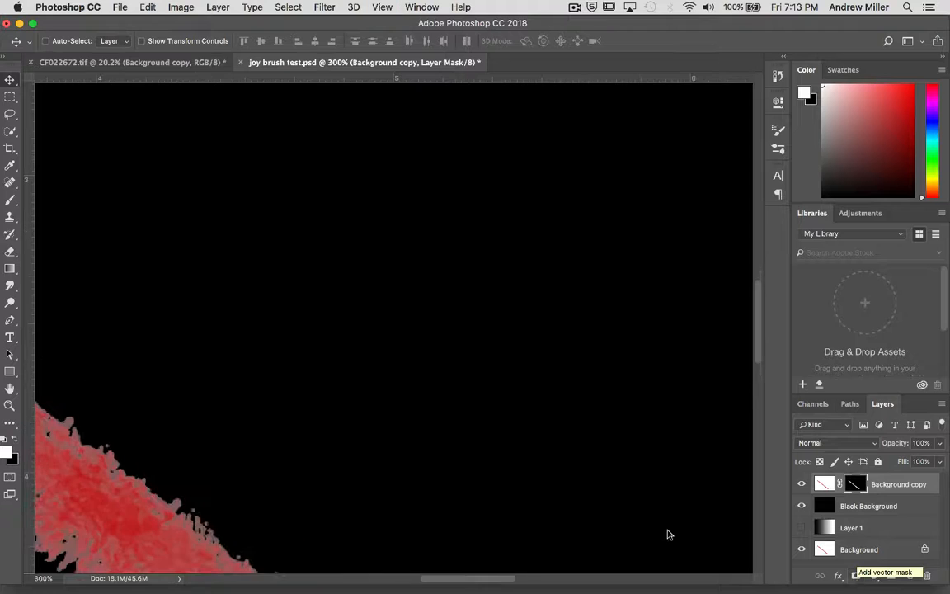
scroll(666, 533, down, 5)
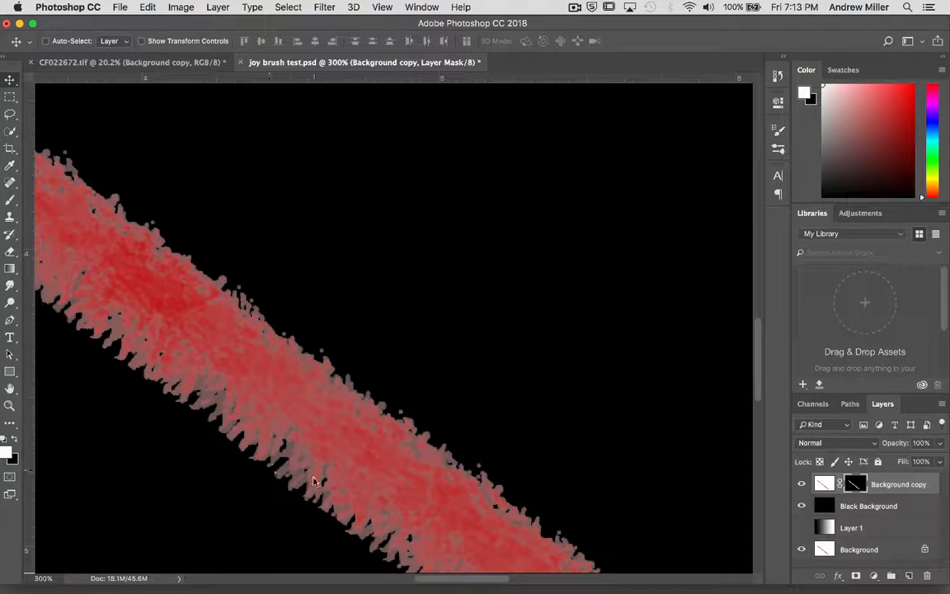
key(super+minus)
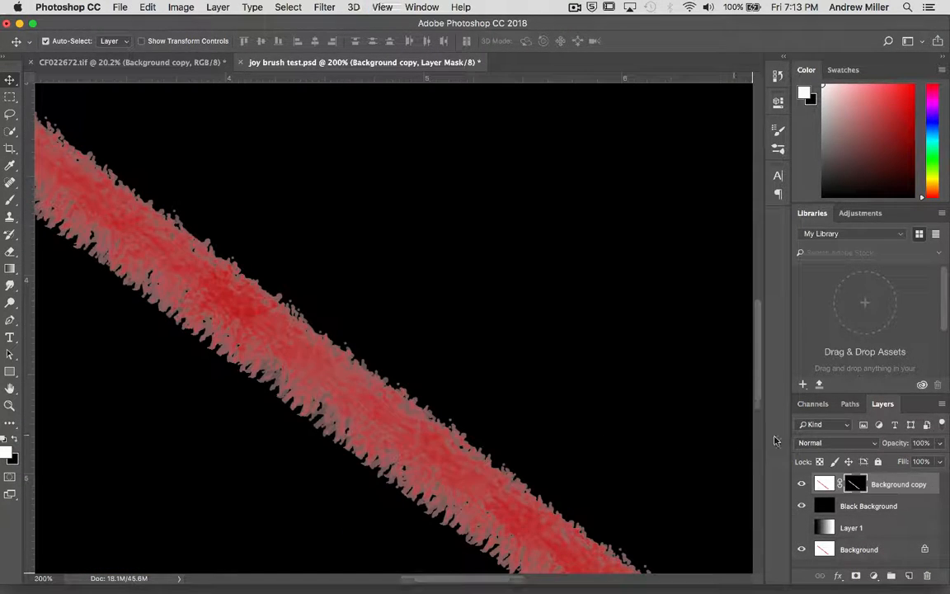
key(super+0)
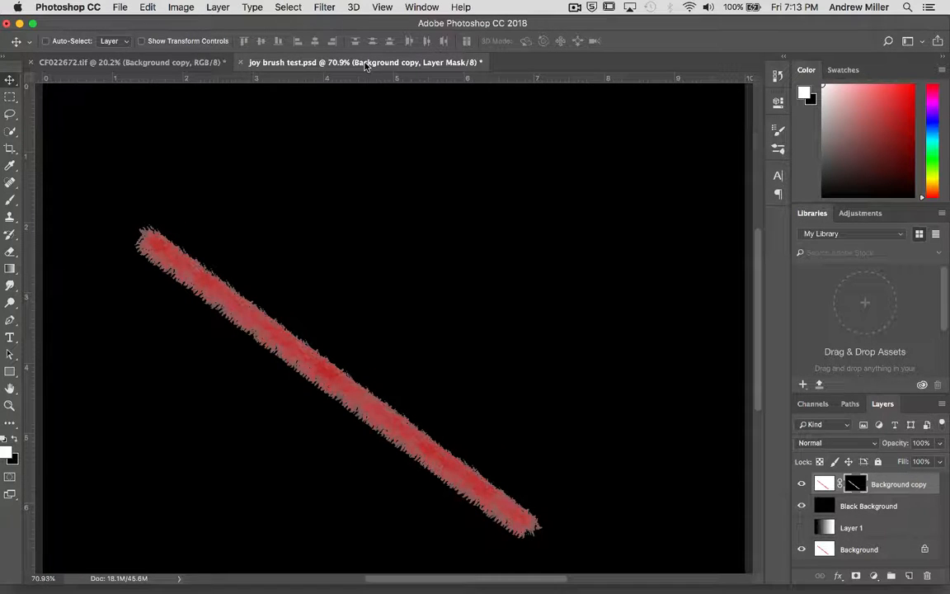
Float joy brush test.psd in its own window at 25% zoom and copy its masked Background copy layer into CF022672.tif
mouse_move(365, 66)
mouse_down()
mouse_move(509, 96)
mouse_move(546, 137)
mouse_up()
drag(618, 136, 516, 116)
key(super+0)
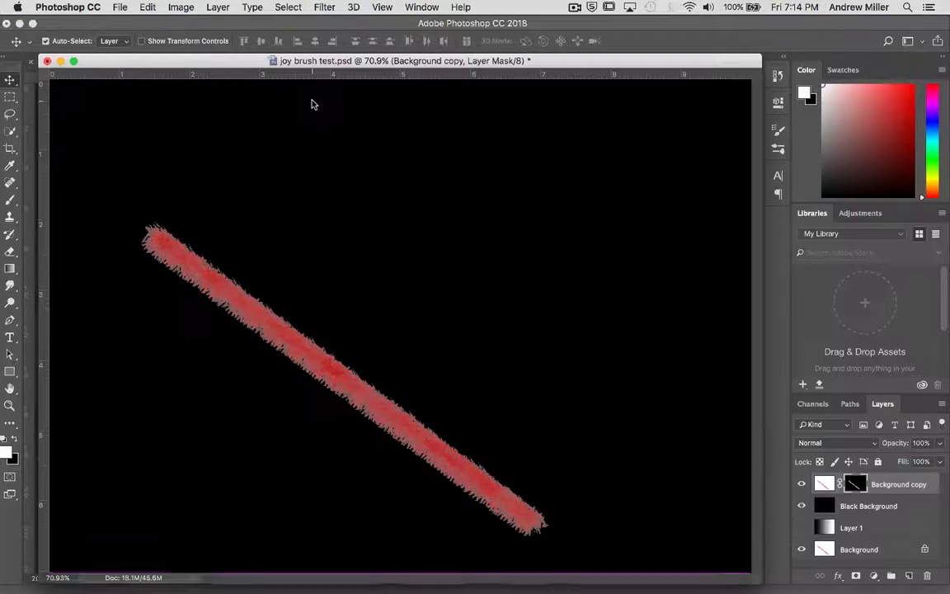
key(super+minus)
key(super+minus)
key(super+minus)
key(super+minus)
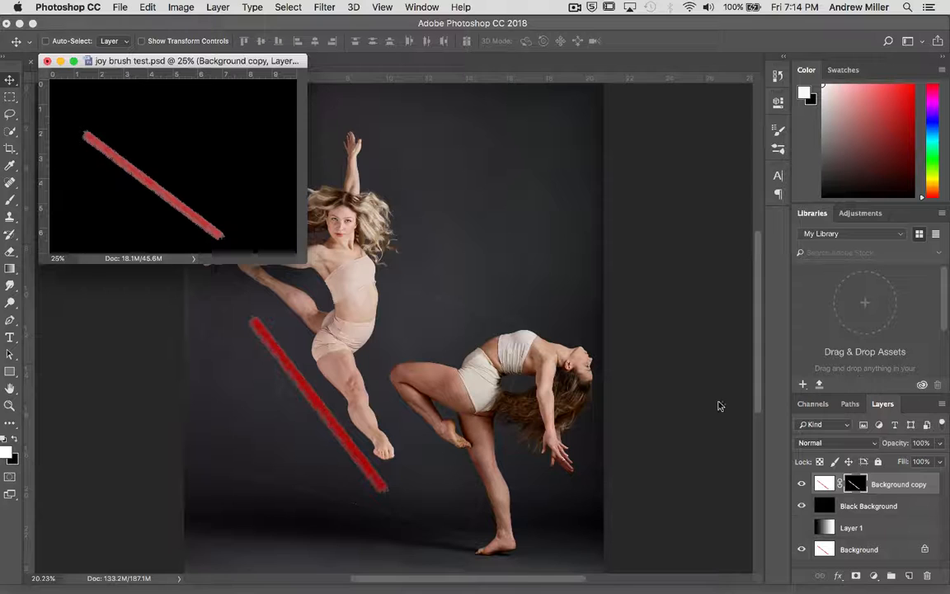
mouse_move(914, 490)
mouse_down()
mouse_move(632, 468)
mouse_move(487, 373)
mouse_move(441, 376)
mouse_up()
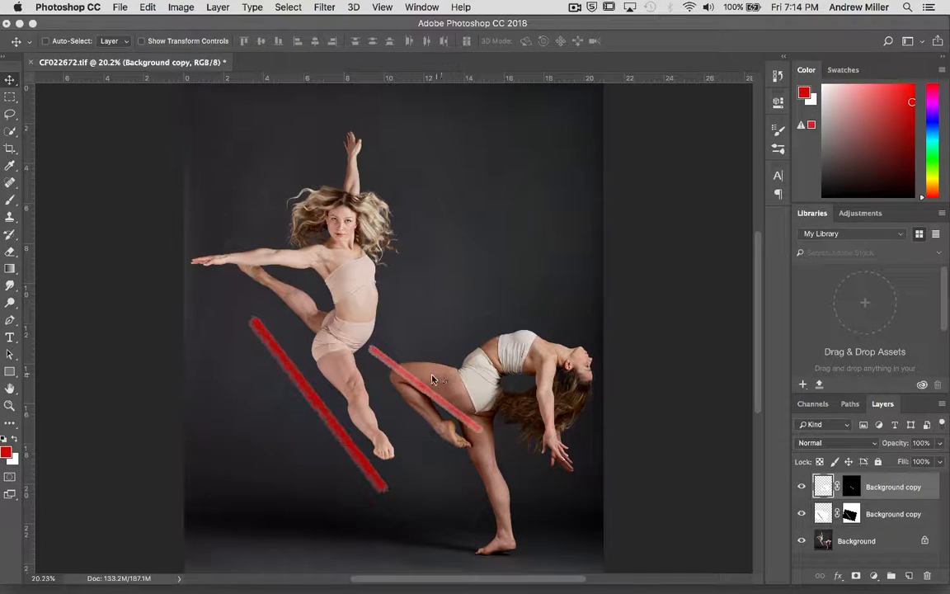
Move the imported stroke across the jumping dancer's thigh and hide the older Background copy layer beneath it
key(super+plus)
key(super+plus)
key(super+plus)
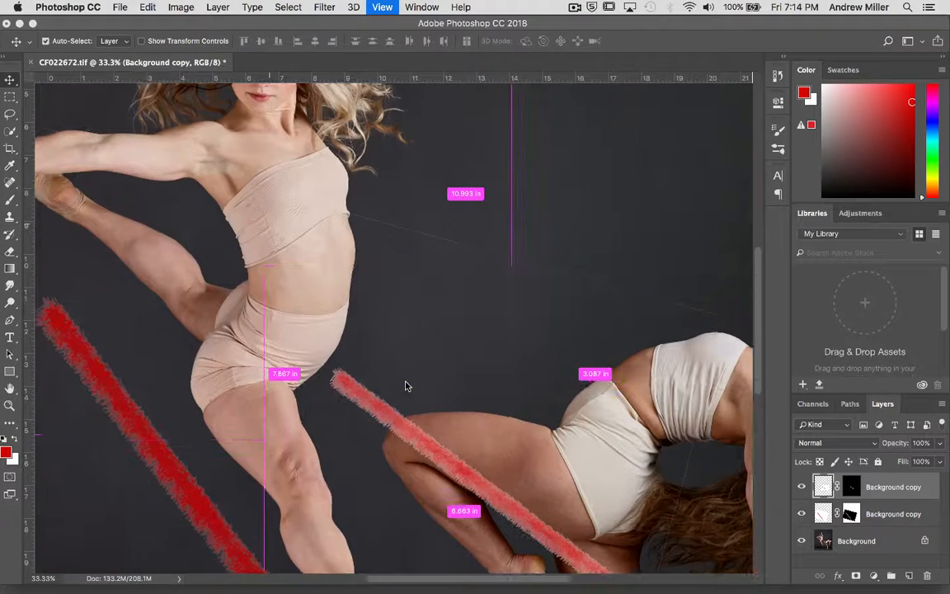
mouse_move(396, 426)
mouse_down()
mouse_move(202, 387)
mouse_move(132, 353)
mouse_move(128, 337)
mouse_up()
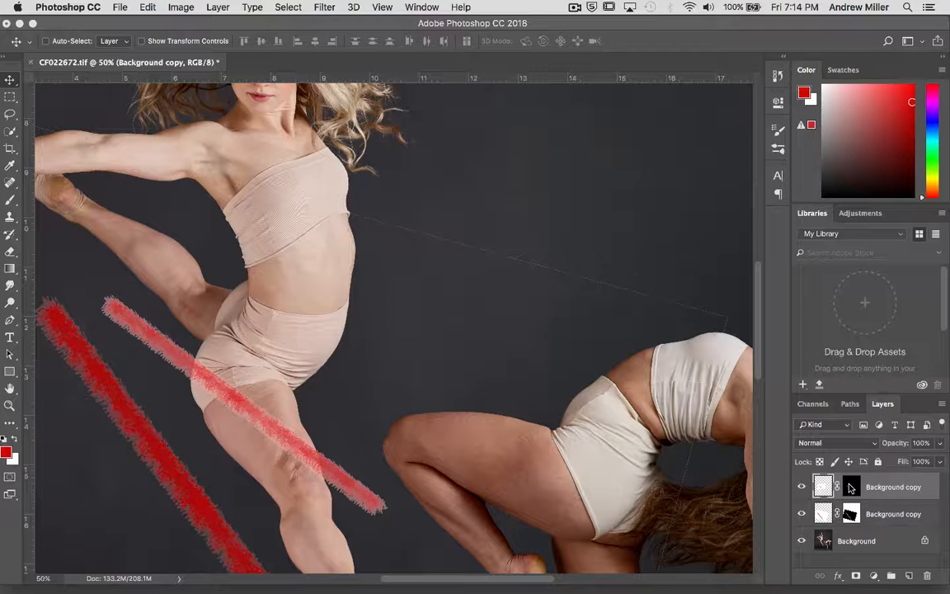
click(802, 514)
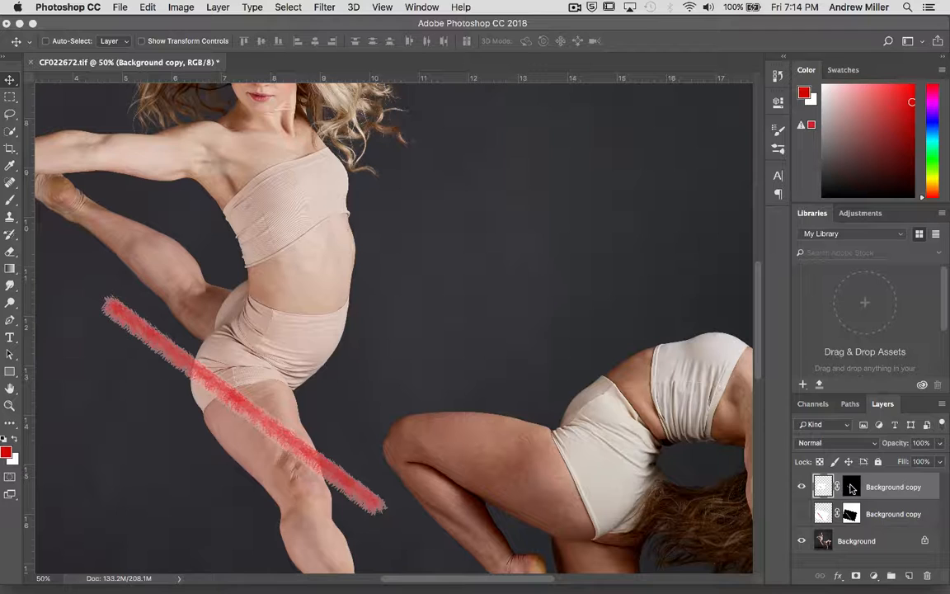
Darken the imported stroke's pixels with a Curves adjustment, moving the RGB black point to input 103, output 0
click(851, 488)
click(822, 486)
key(ctrl+m)
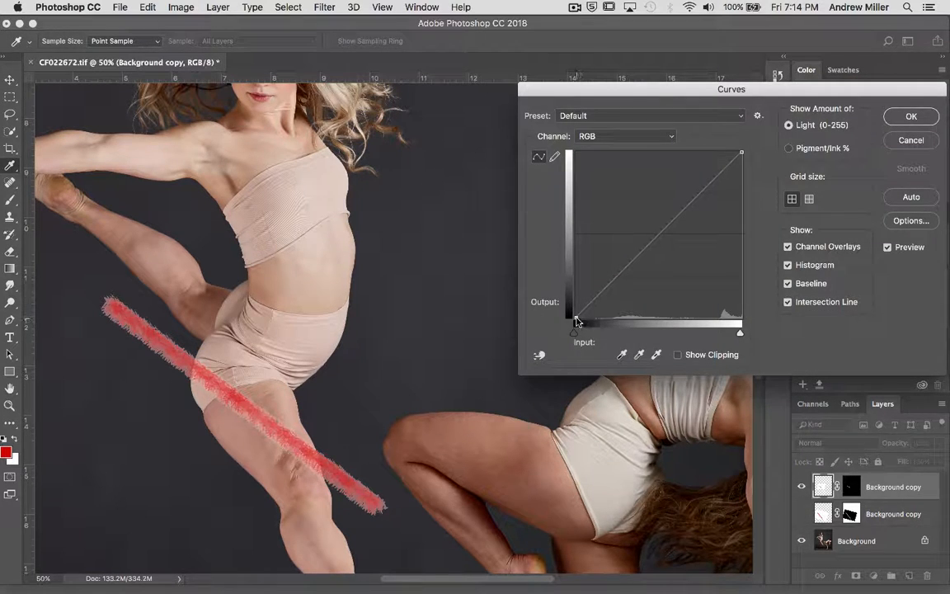
drag(574, 331, 644, 358)
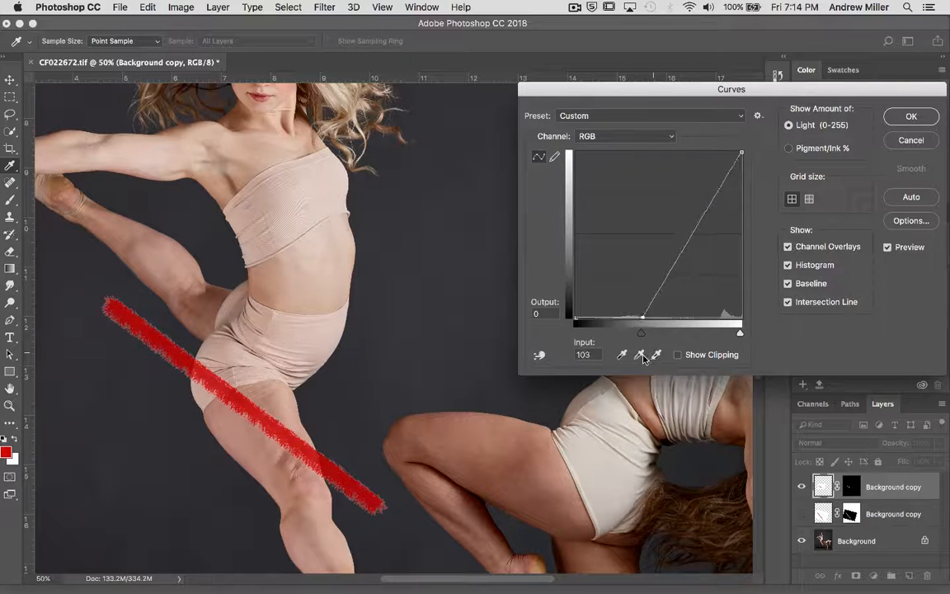
click(922, 121)
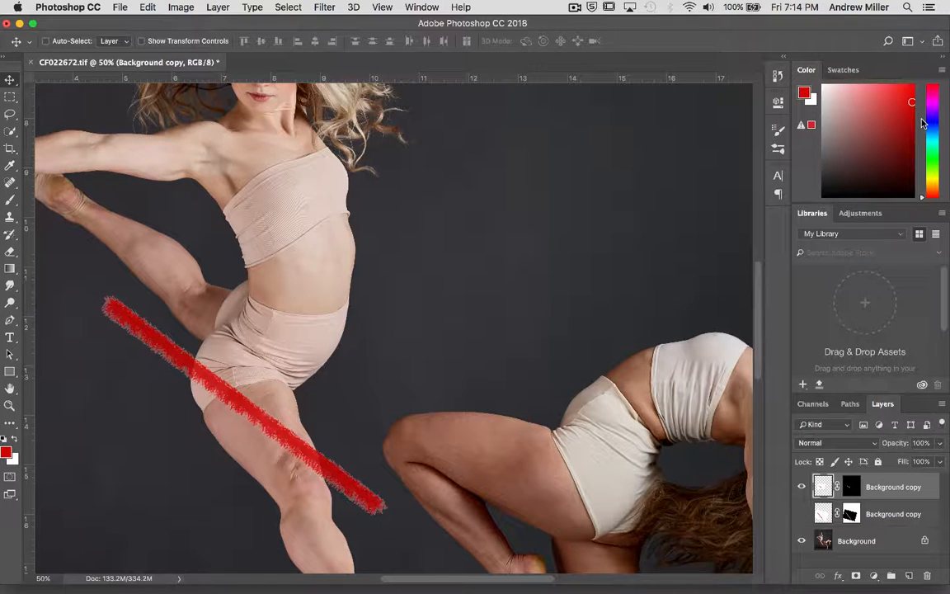
Try a Curves adjustment on the imported stroke's layer mask with the black point at input 118, output 0, and inspect the edge up close
click(852, 490)
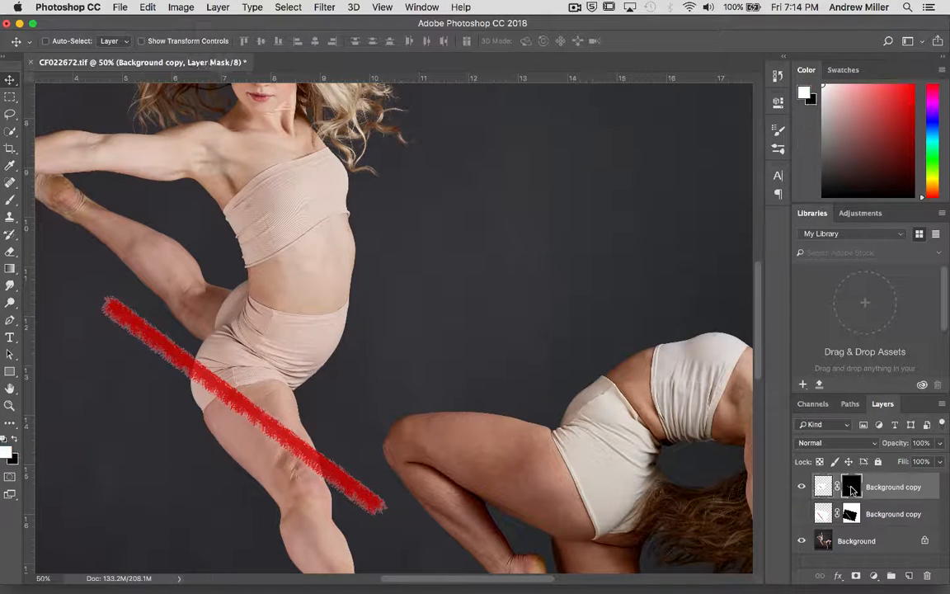
key(super+m)
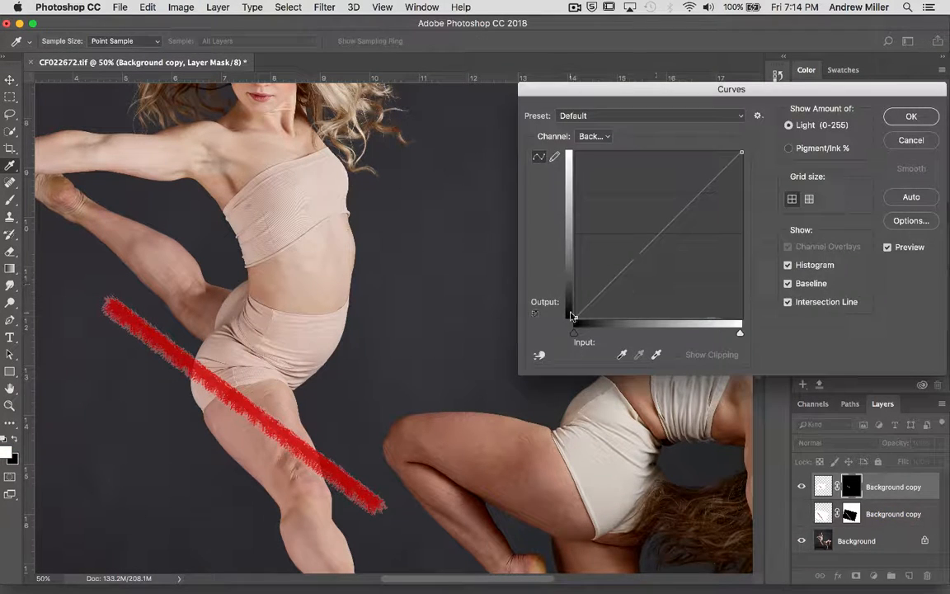
drag(574, 328, 653, 342)
key(super+plus)
key(super+plus)
key(super+plus)
scroll(115, 436, down, 5)
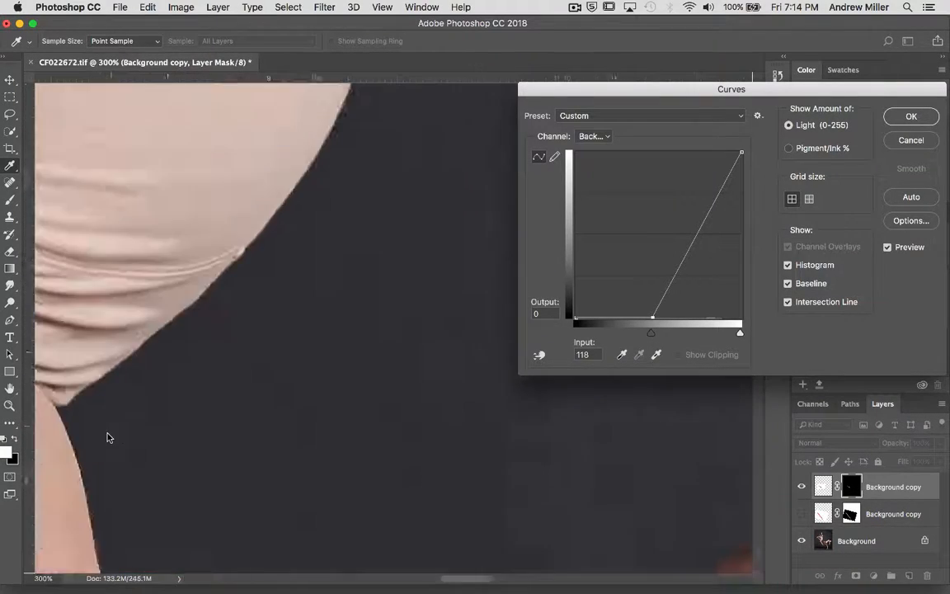
scroll(108, 437, left, 5)
key(super+plus)
scroll(107, 437, up, 10)
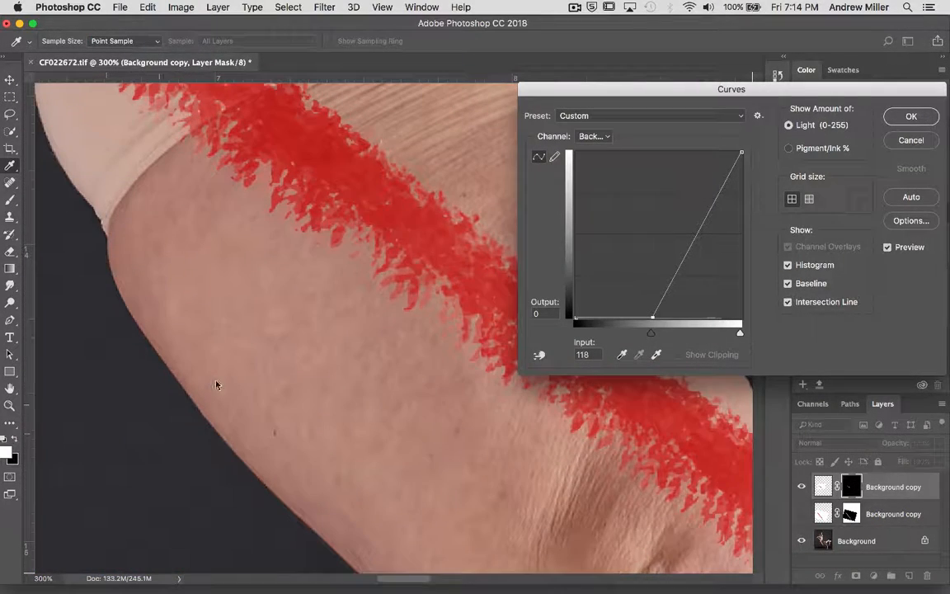
Compare the stroke's edge with the mask's black point at input 0 and again at 118, then discard the Curves adjustment
drag(647, 333, 559, 336)
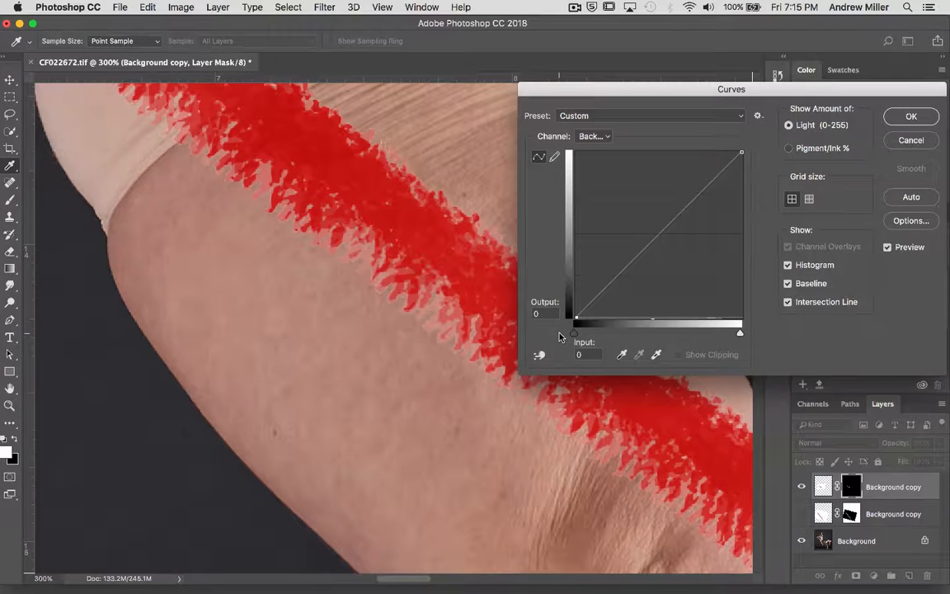
drag(567, 337, 656, 353)
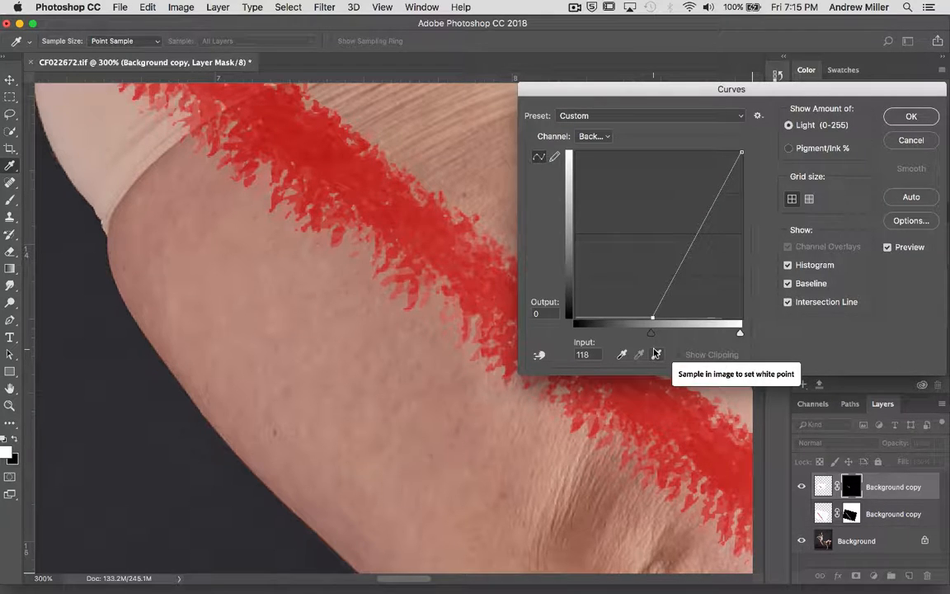
key(super+minus)
key(super+minus)
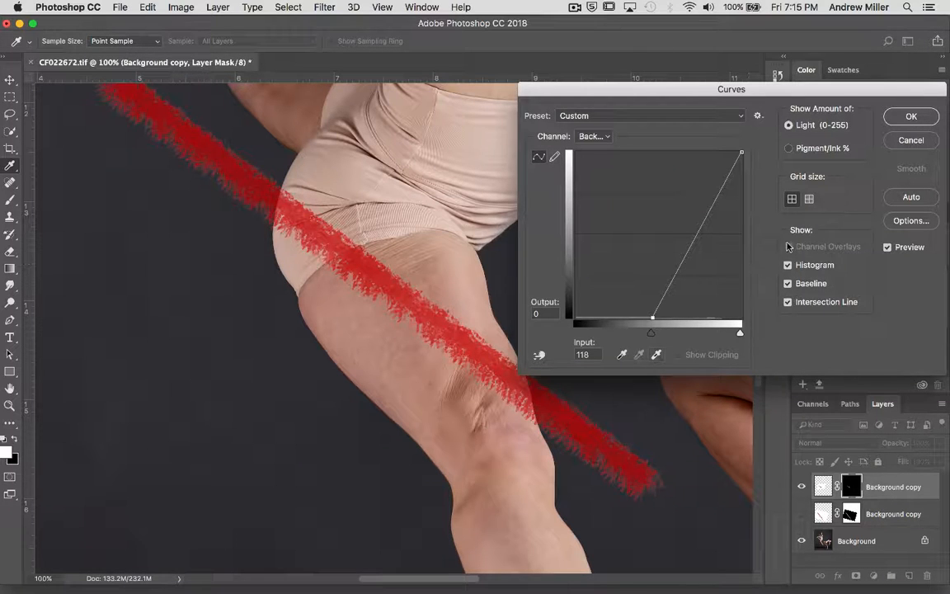
click(910, 140)
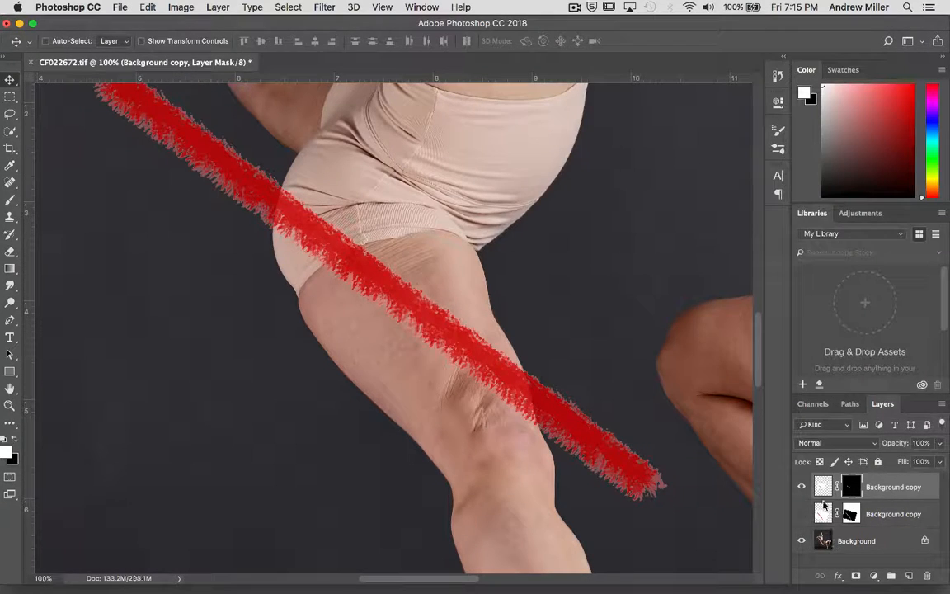
Darken the imported stroke's pixels further with Curves, moving the RGB black point to input 133, output 0
click(823, 486)
key(super+m)
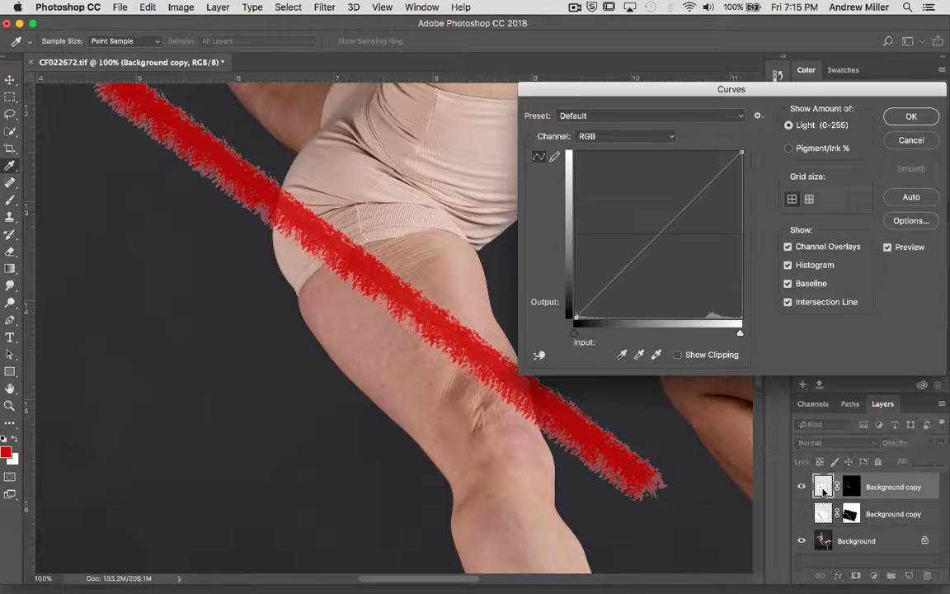
click(577, 320)
drag(577, 320, 663, 340)
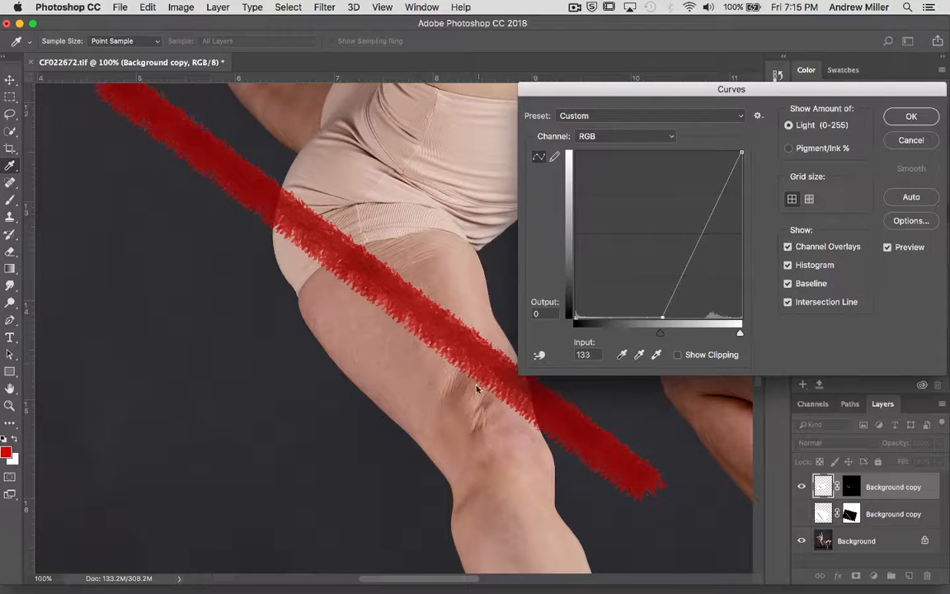
click(915, 116)
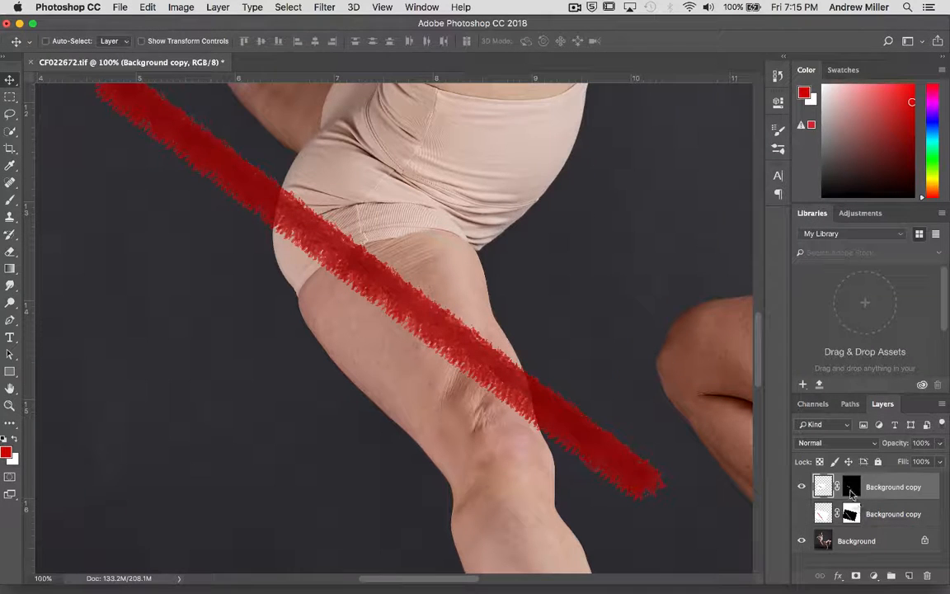
Strengthen the imported stroke's layer mask with Curves, setting the black point to input 2, output 0 and the white point to input 152, output 255
click(850, 487)
key(super+m)
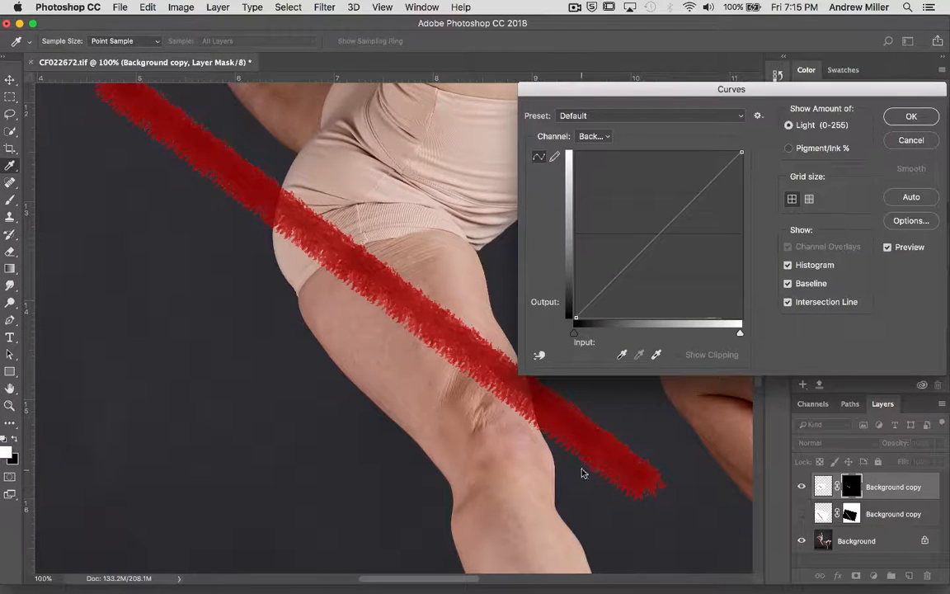
drag(575, 320, 576, 347)
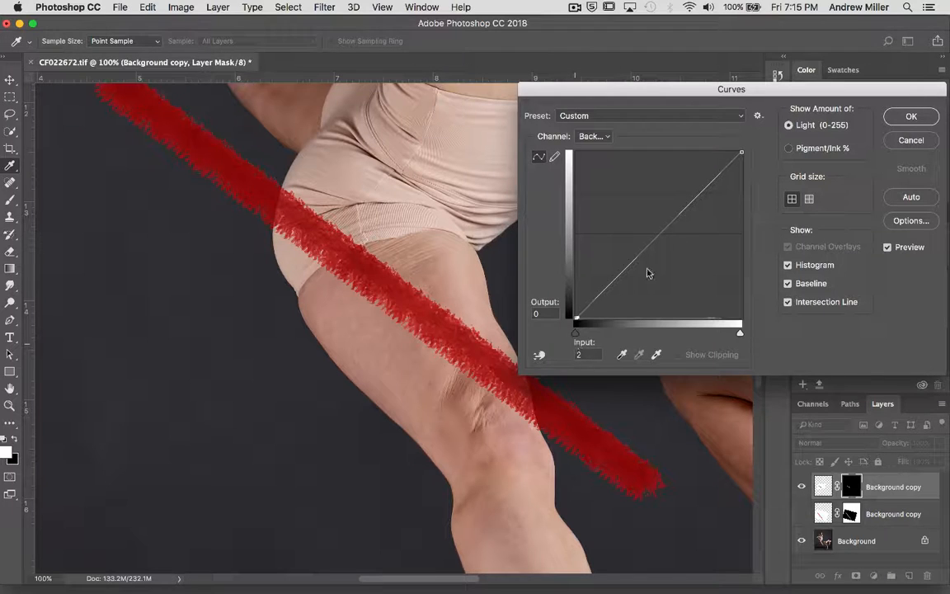
drag(740, 155, 672, 142)
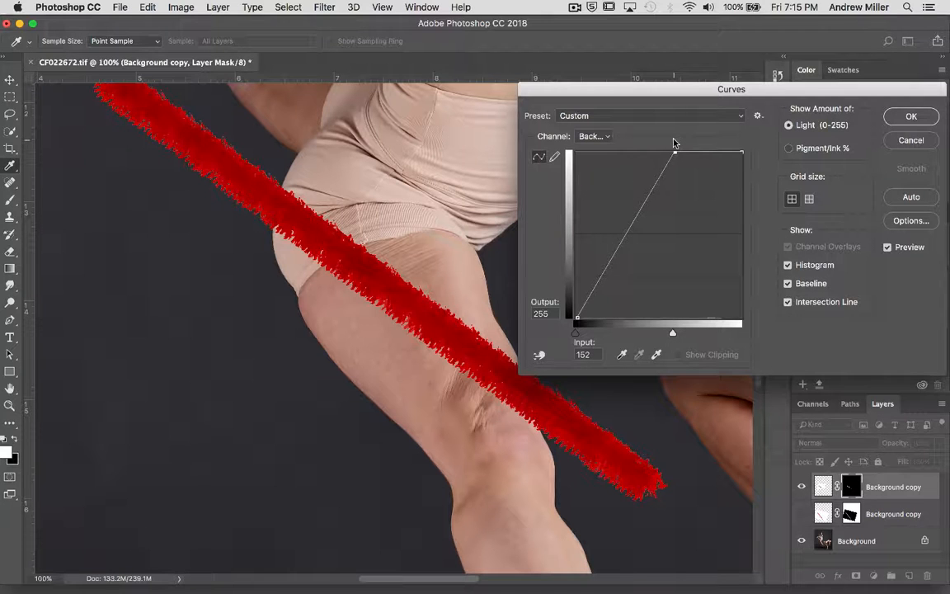
click(911, 116)
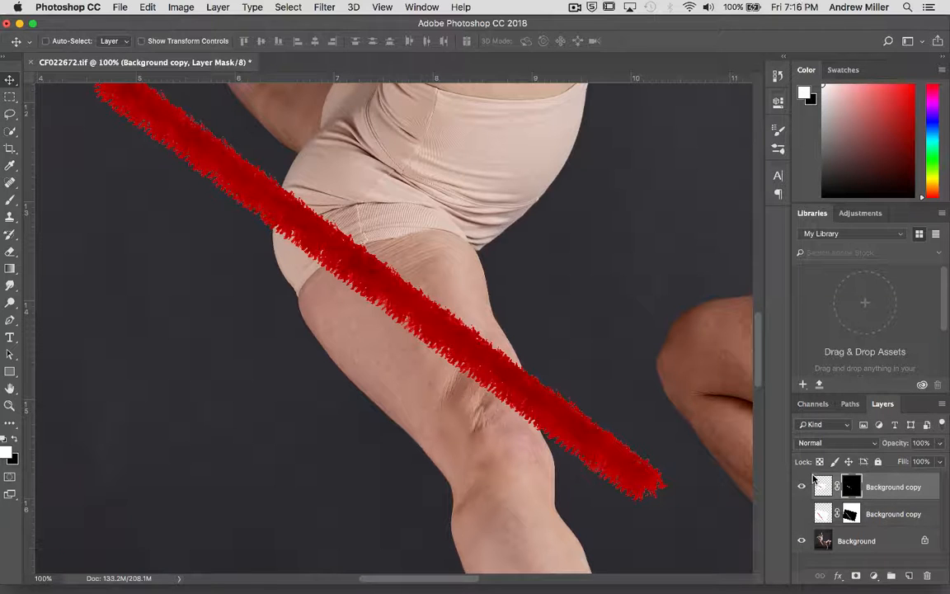
key(super+equal)
key(super+equal)
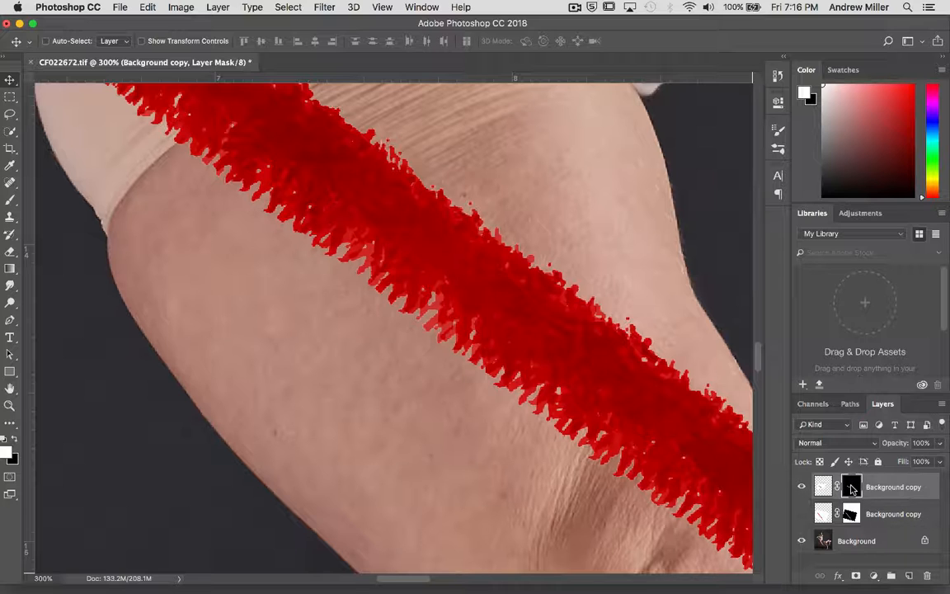
right_click(853, 488)
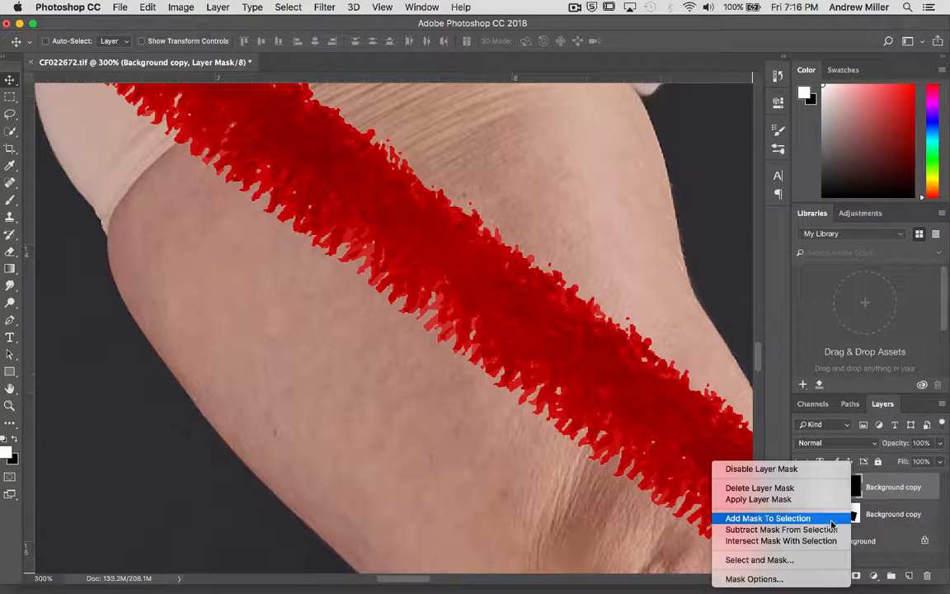
click(816, 580)
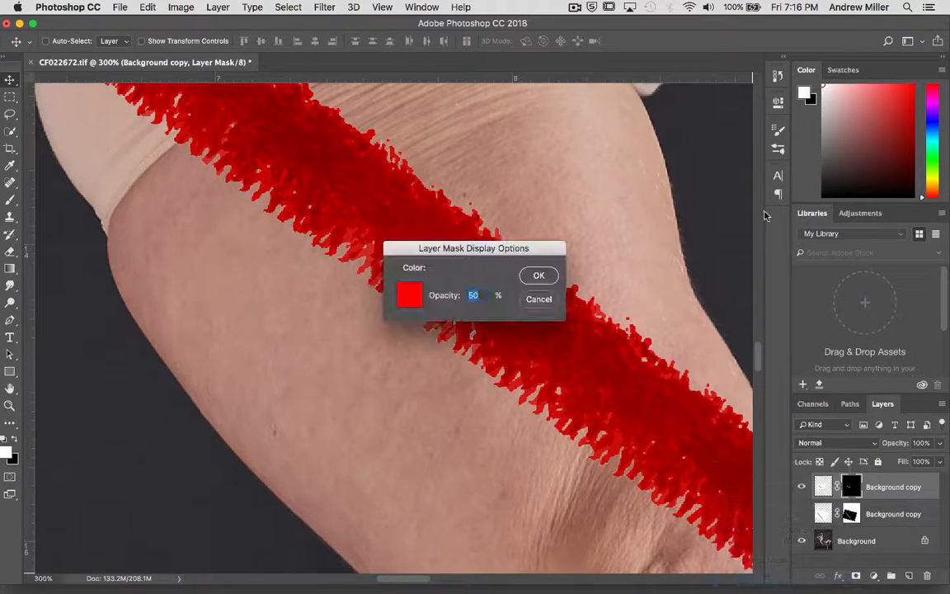
click(536, 299)
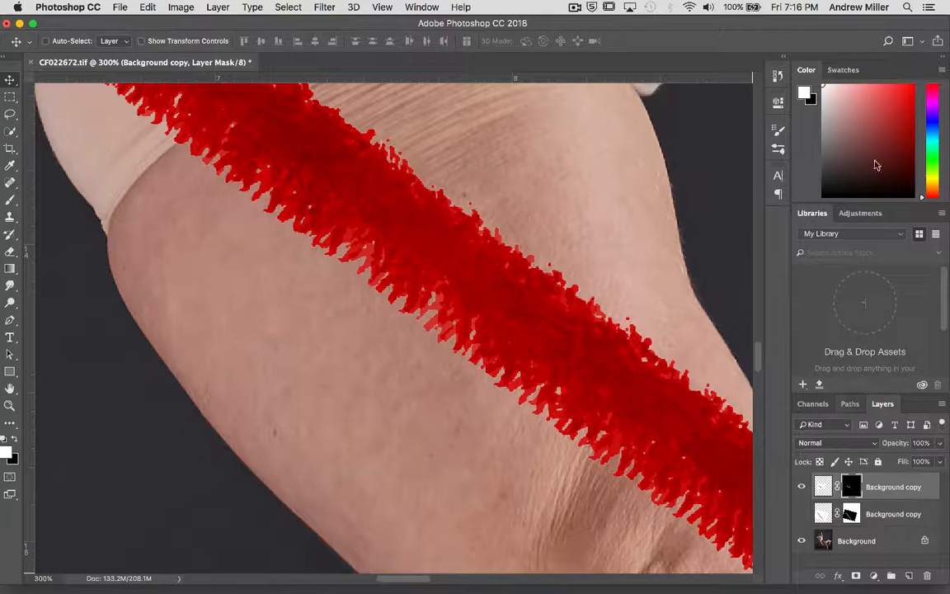
Show the imported stroke's layer mask properties and set the feather to 0.0 px and the density to 100%
click(777, 101)
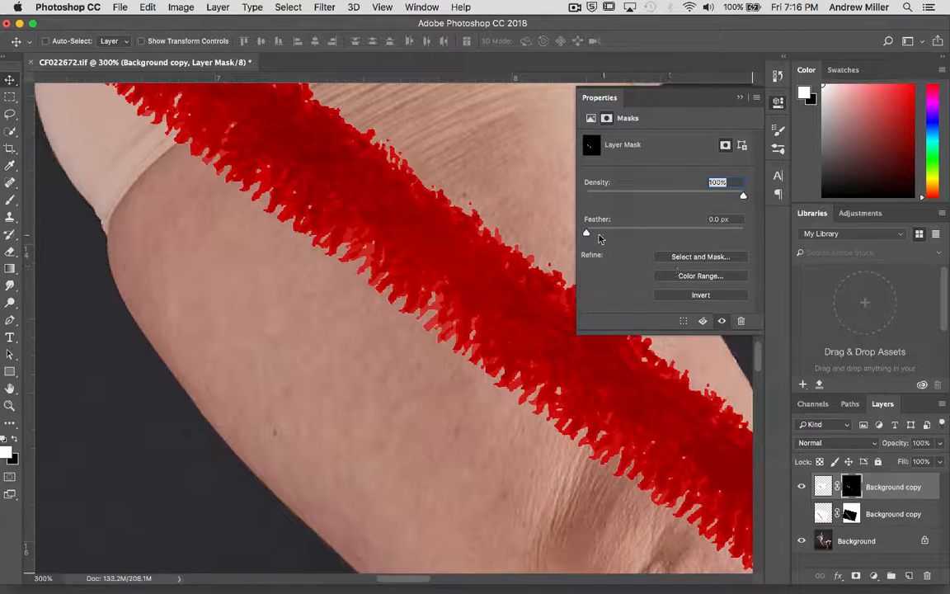
drag(588, 234, 565, 236)
drag(742, 196, 775, 205)
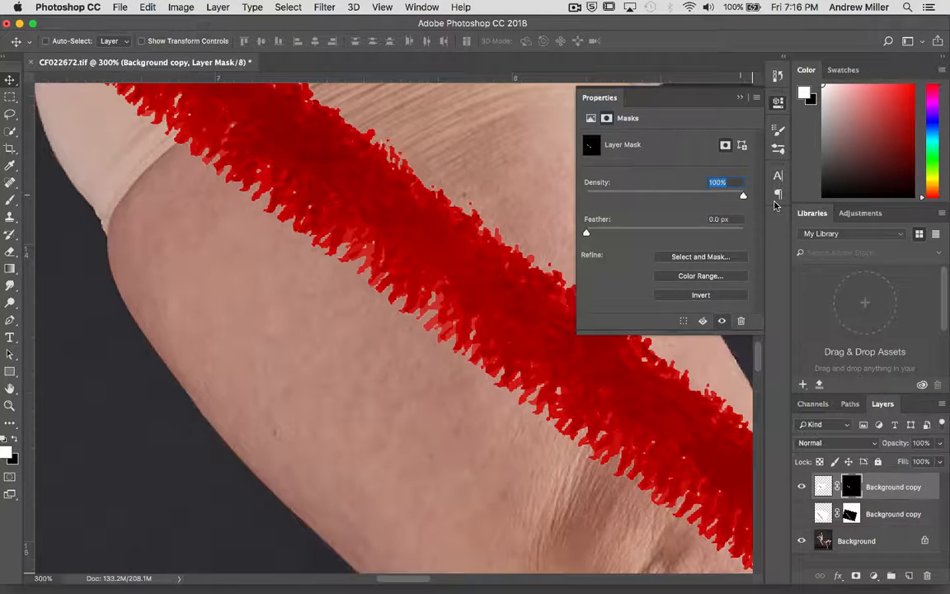
Enter Select and Mask for the stroke's layer mask and raise the Onion Skin preview transparency to 100%
click(699, 257)
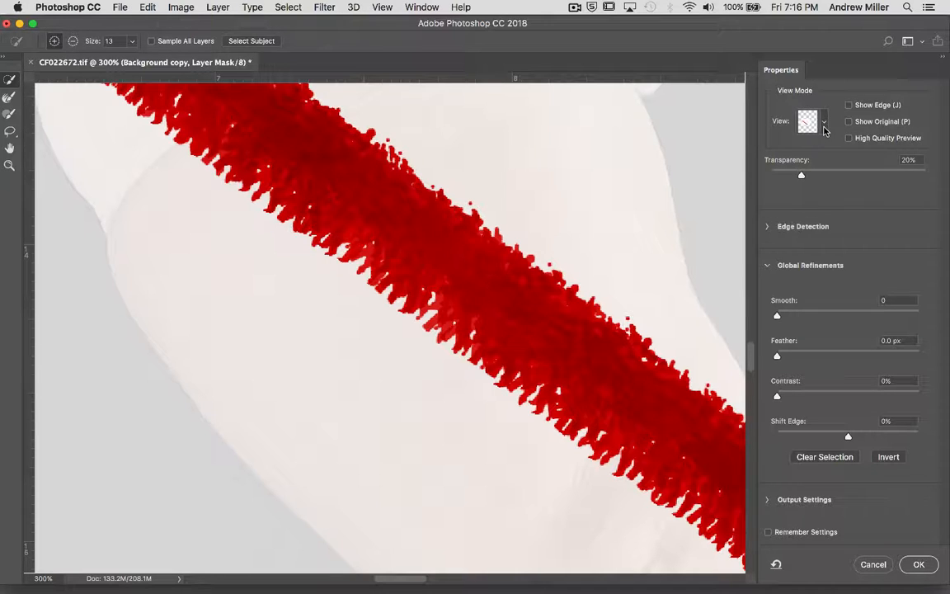
drag(801, 174, 948, 165)
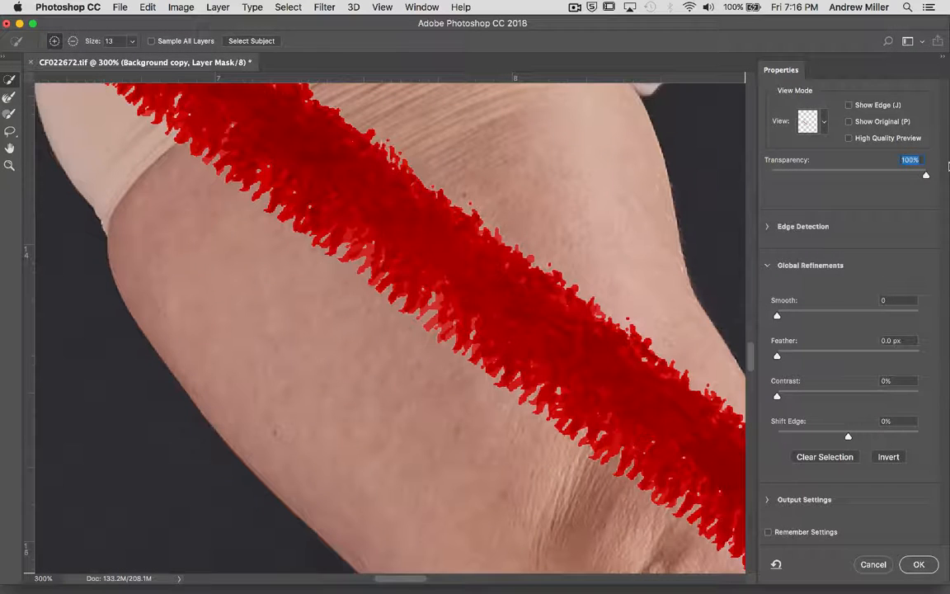
click(824, 123)
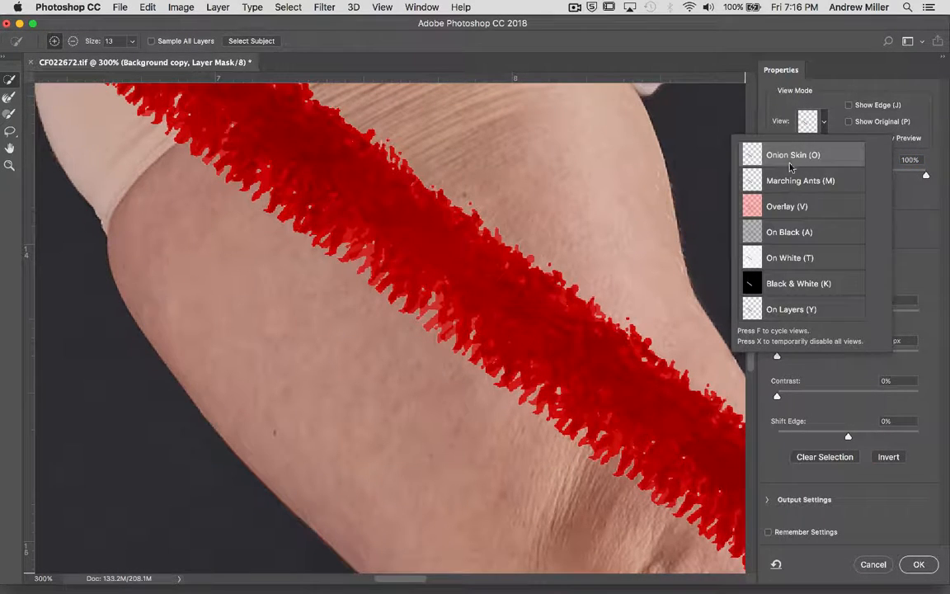
click(824, 121)
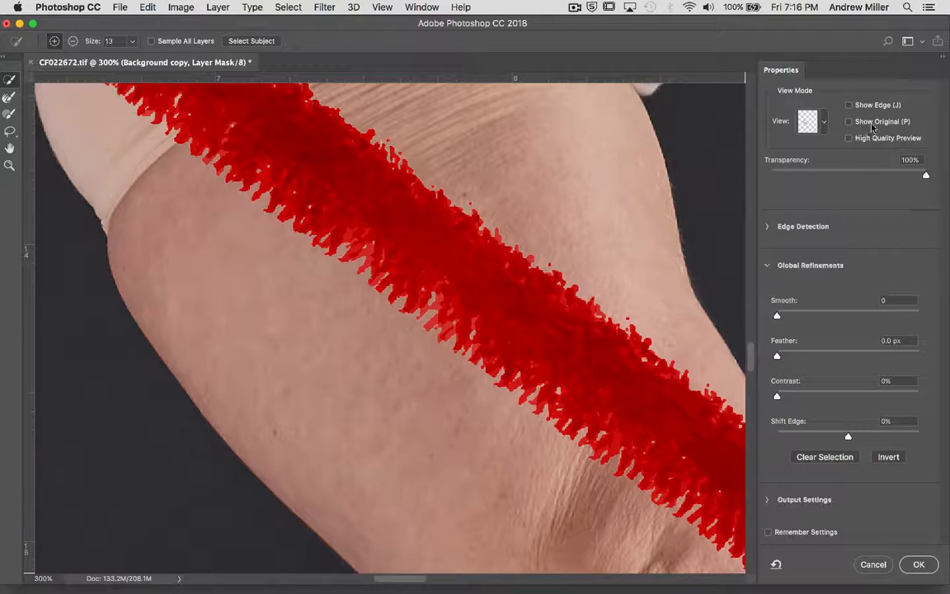
Try painting along the stroke's lower edge with a soft 41 px Brush in Select and Mask
click(10, 99)
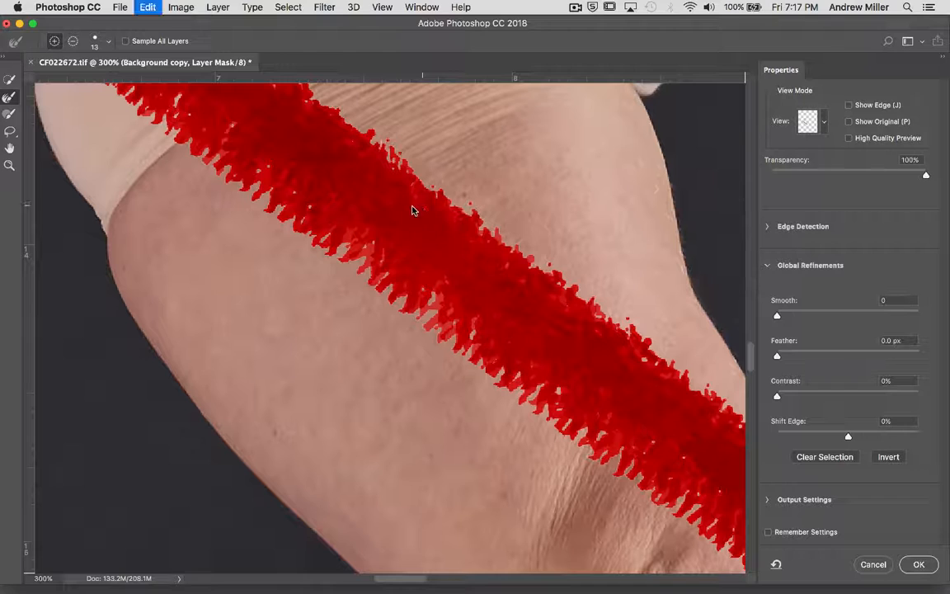
click(10, 113)
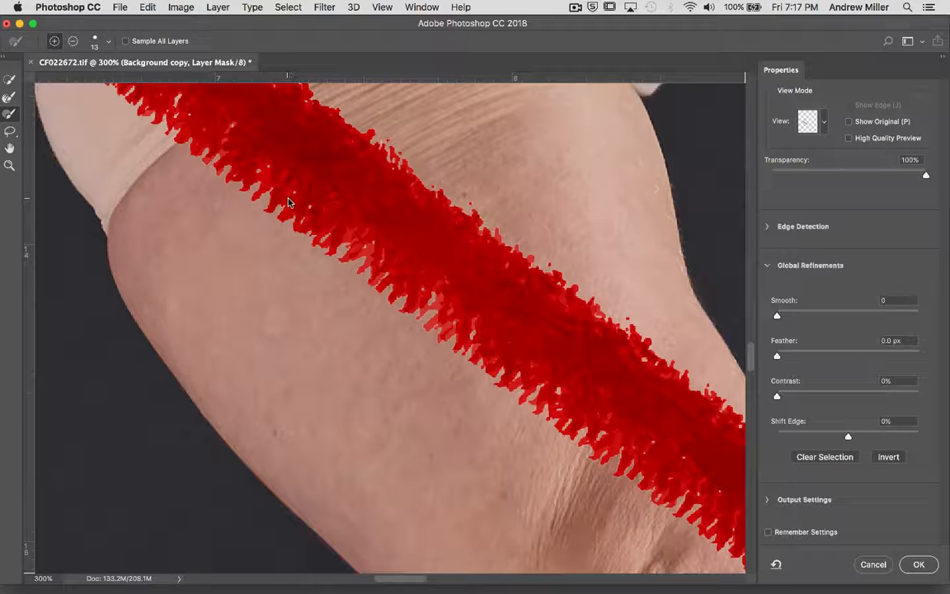
right_click(288, 220)
drag(331, 224, 333, 243)
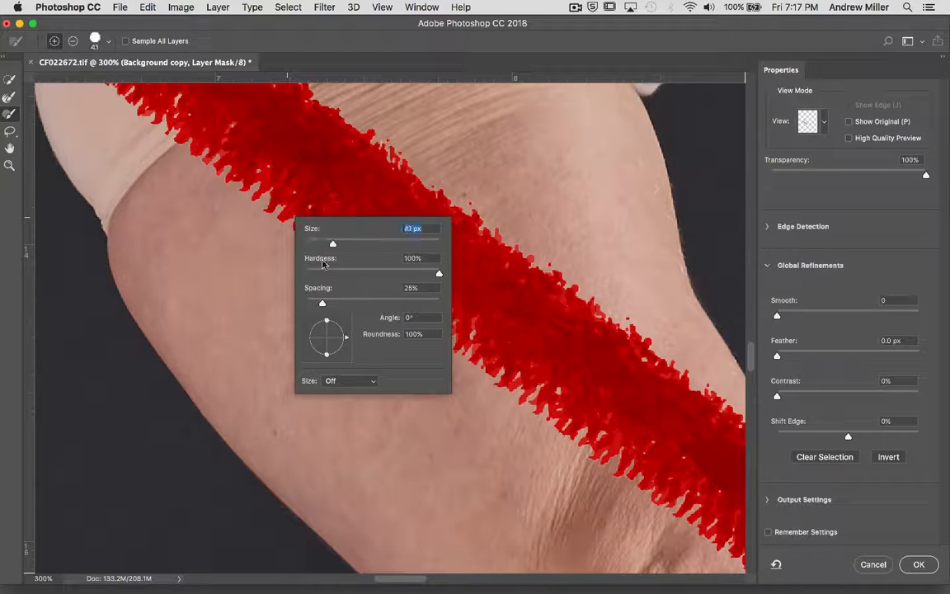
drag(239, 192, 383, 294)
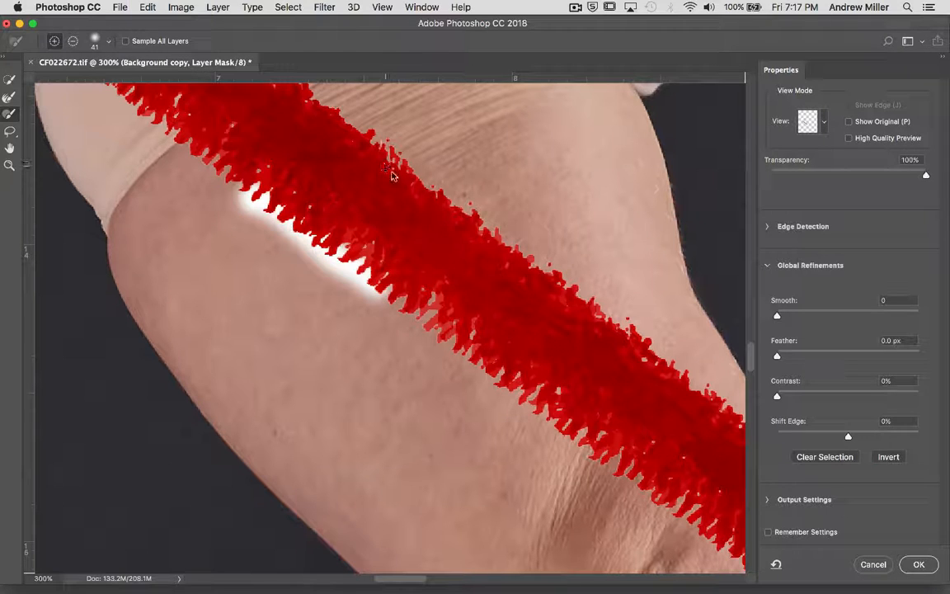
Undo the painted white fringe and try refining the stroke's lower edge with a soft 90 px Refine Edge Brush
click(8, 97)
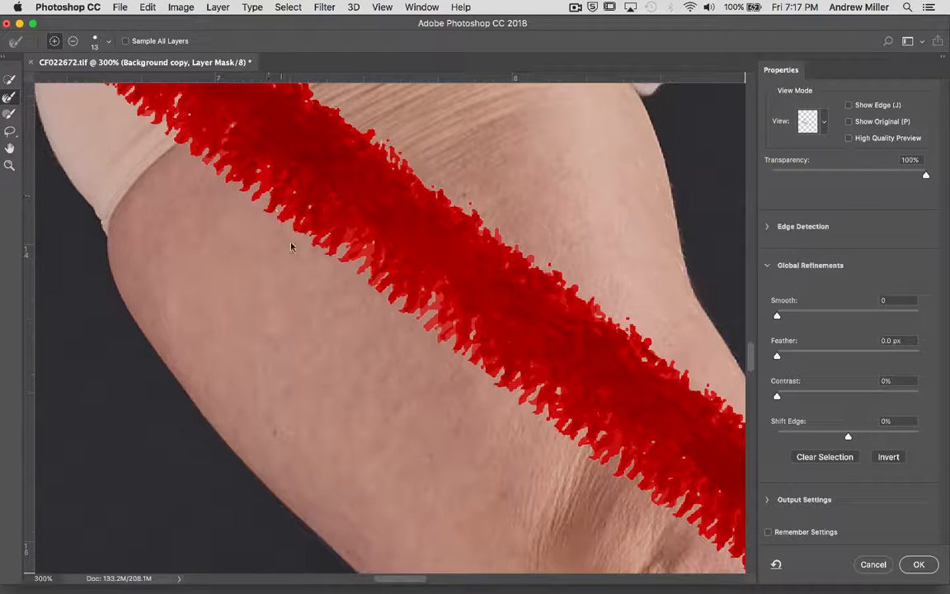
right_click(346, 284)
drag(371, 306, 422, 307)
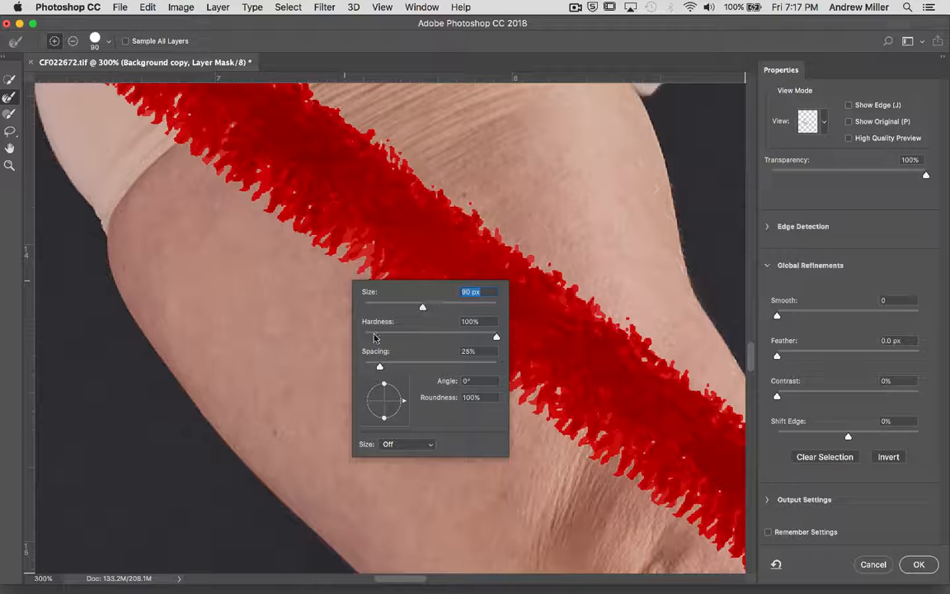
drag(373, 336, 299, 254)
click(299, 221)
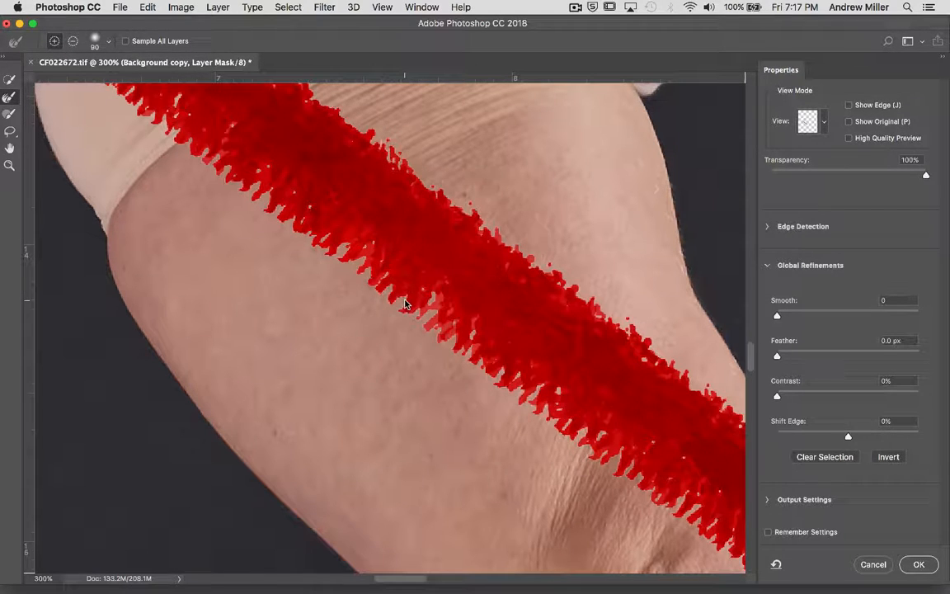
Inspect the stroke's edges along its full length, then discard the Select and Mask changes and fit the whole image on screen
scroll(460, 329, down, 5)
scroll(460, 329, right, 4)
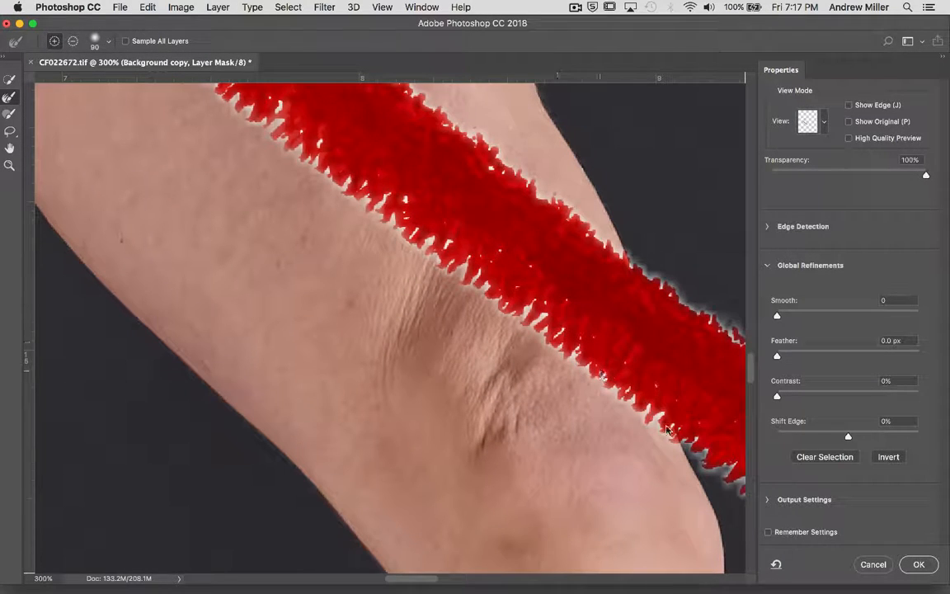
scroll(670, 432, down, 3)
scroll(669, 432, right, 6)
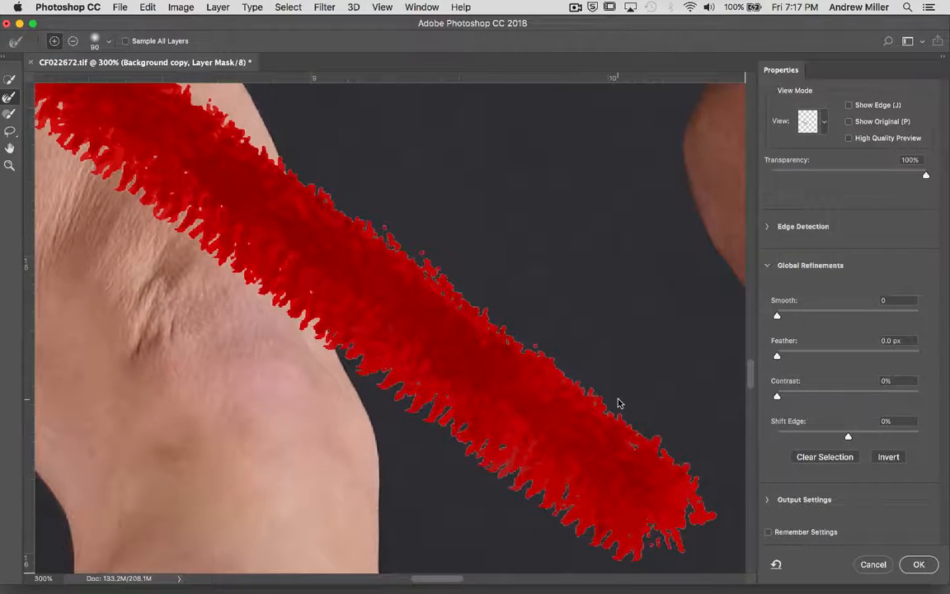
scroll(619, 403, up, 4)
scroll(619, 402, left, 5)
scroll(619, 402, up, 4)
scroll(619, 402, left, 4)
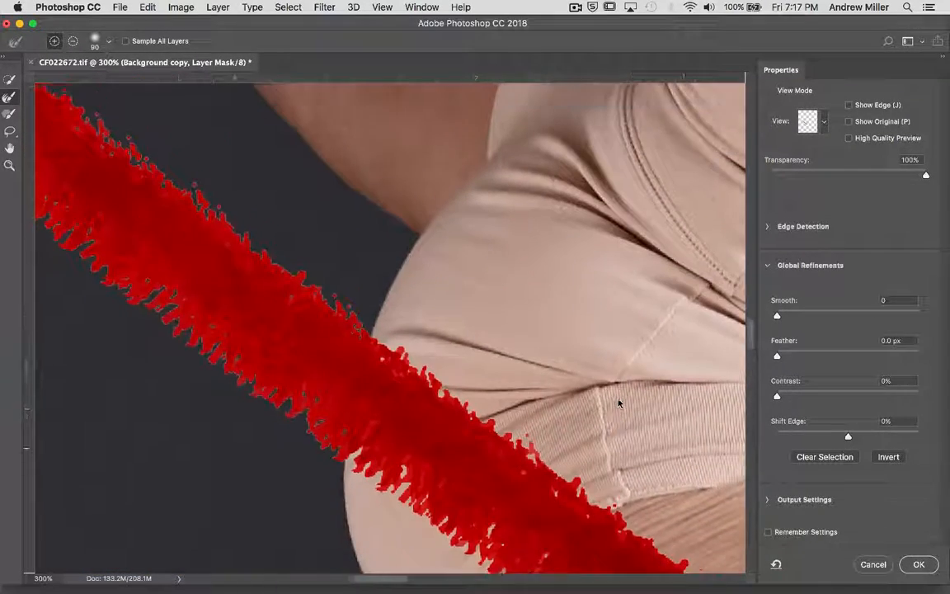
click(876, 564)
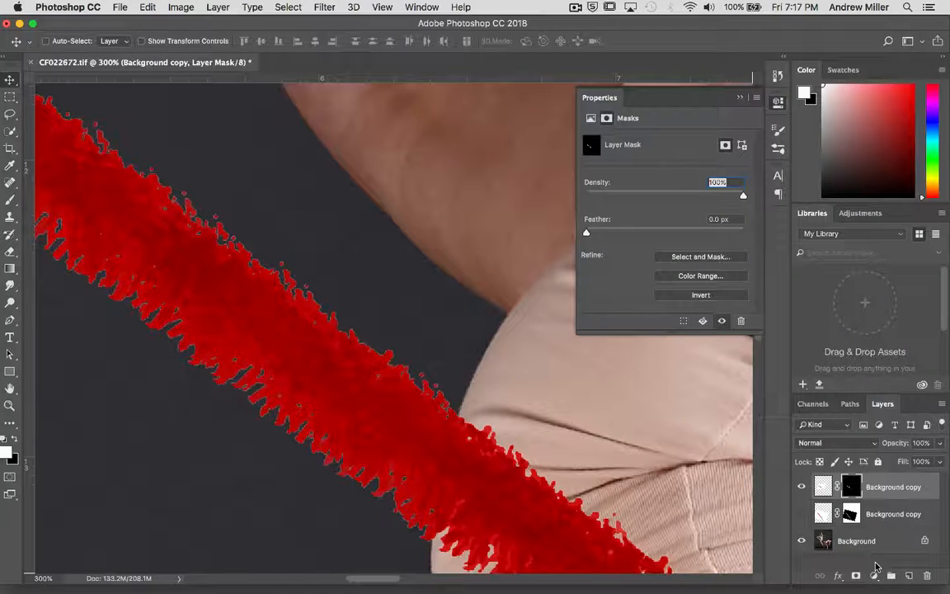
key(super+0)
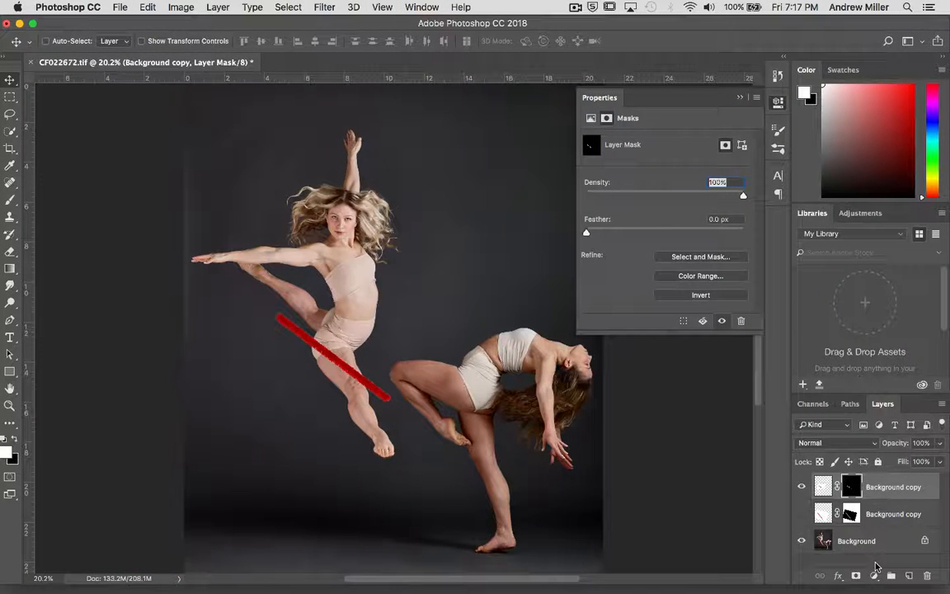